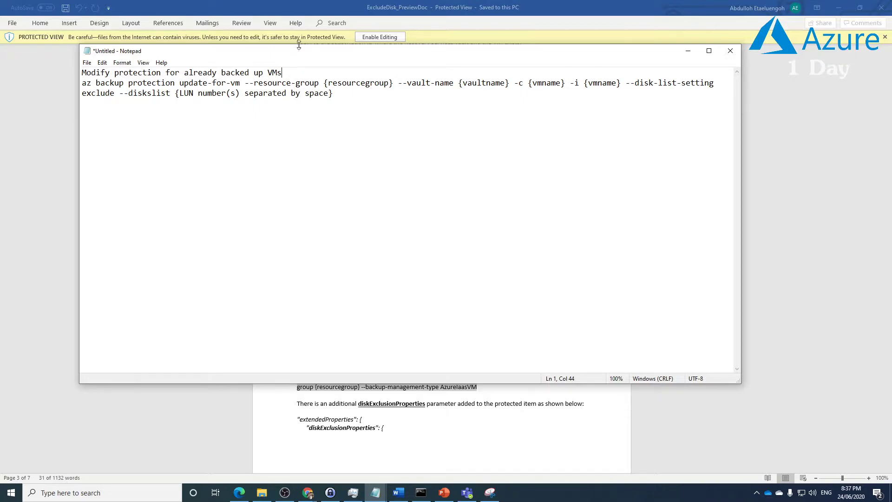
Step: Minimize the open Notepad and Word windows and switch to the Azure portal's vm01 backup job page in Chrome
drag(179, 86, 203, 83)
click(364, 96)
click(688, 53)
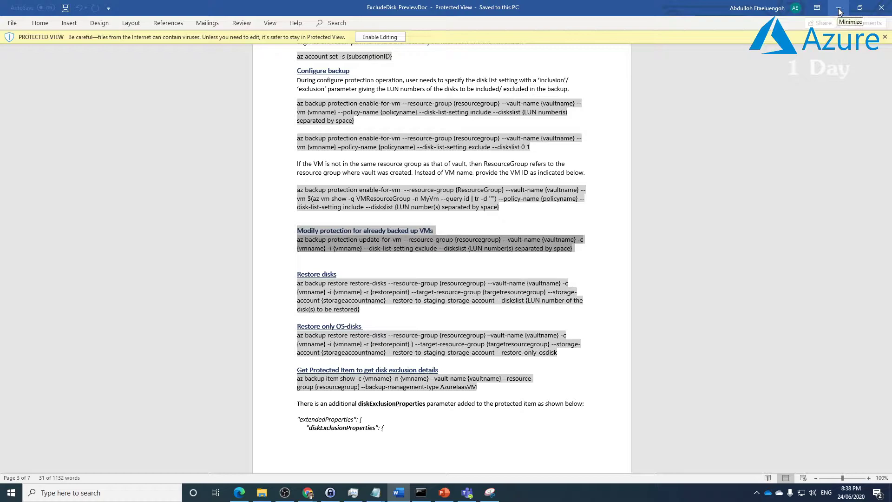
click(839, 10)
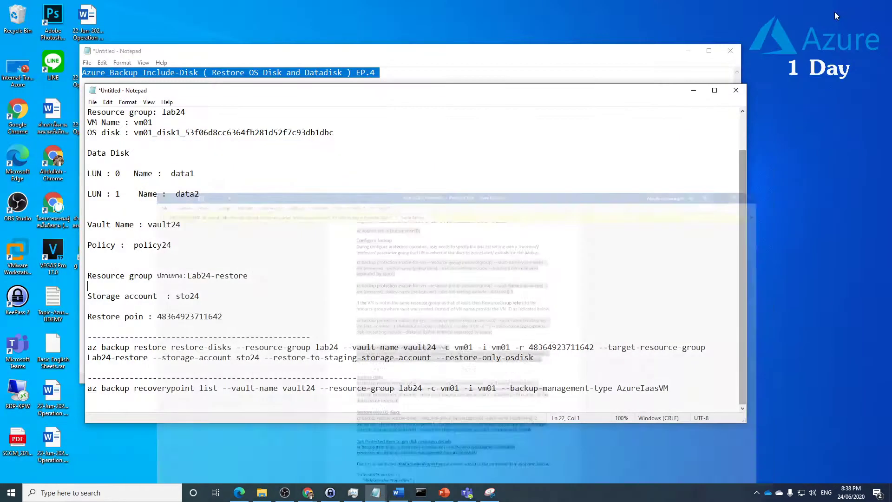
click(694, 90)
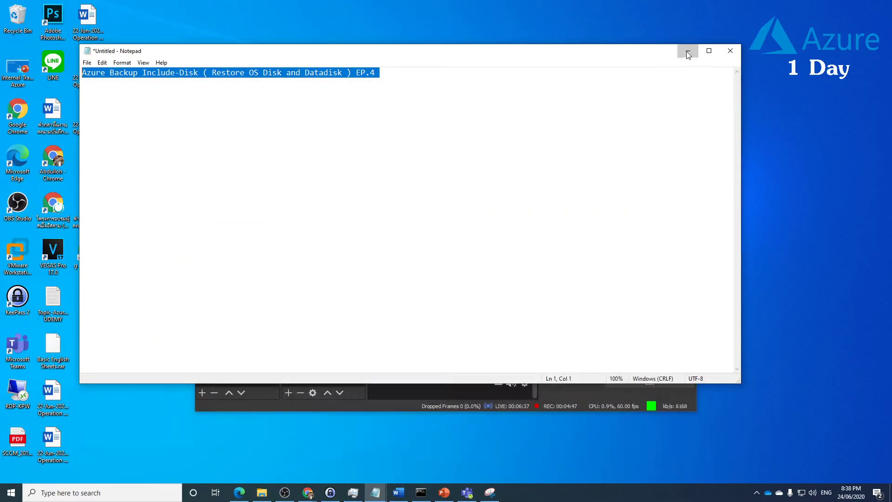
click(688, 51)
mouse_move(313, 499)
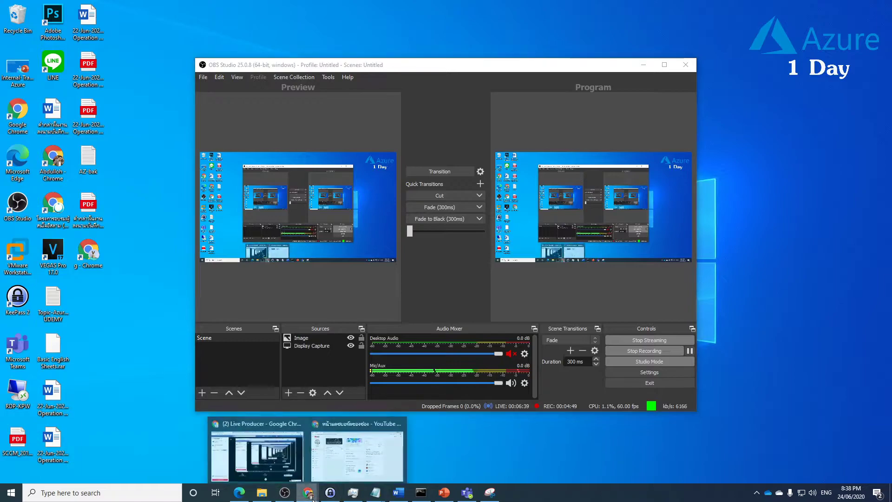
click(257, 456)
click(51, 8)
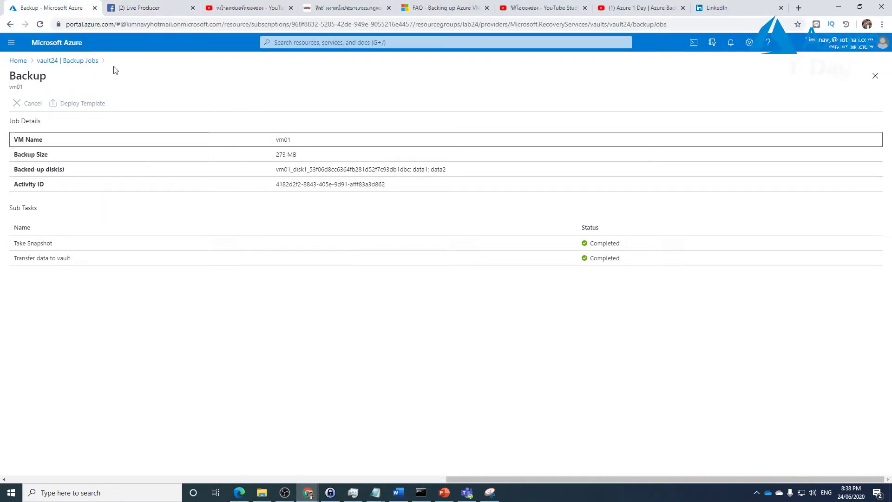
Step: Open the vm01 backup job started at 2:08:18 PM from vault24's backup jobs and examine its backed-up and excluded disks
click(67, 60)
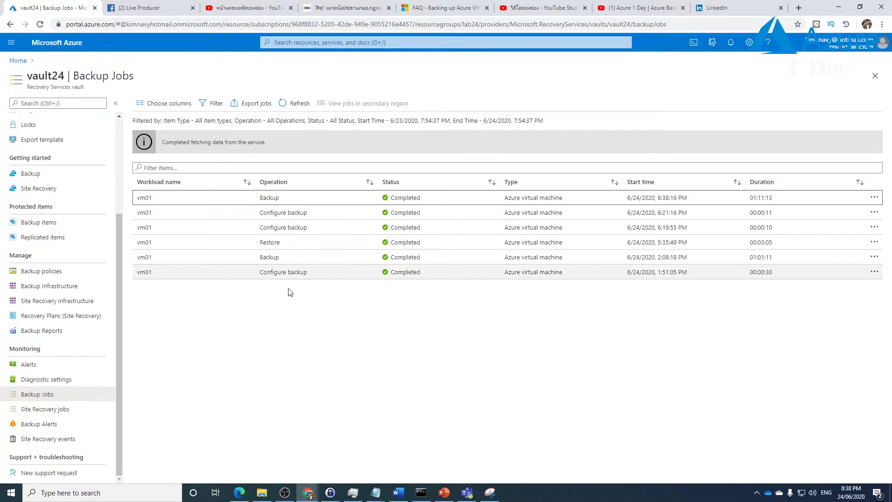
click(302, 260)
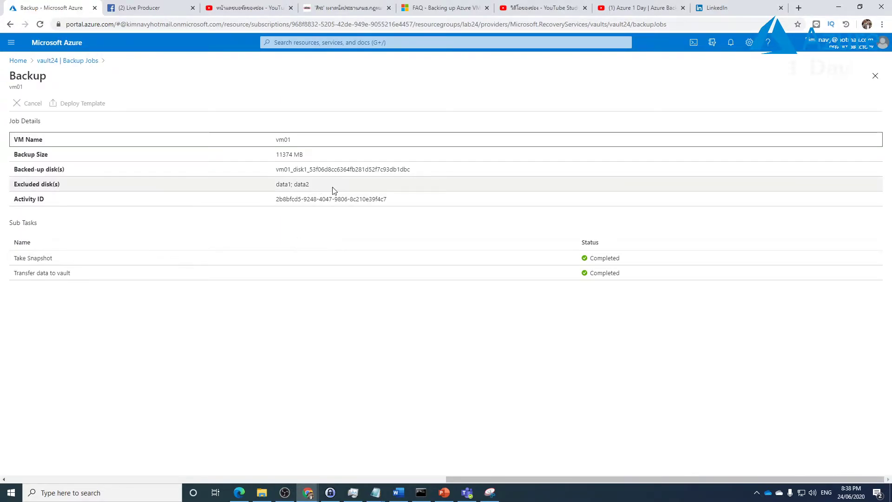
drag(416, 173, 265, 171)
drag(321, 184, 246, 188)
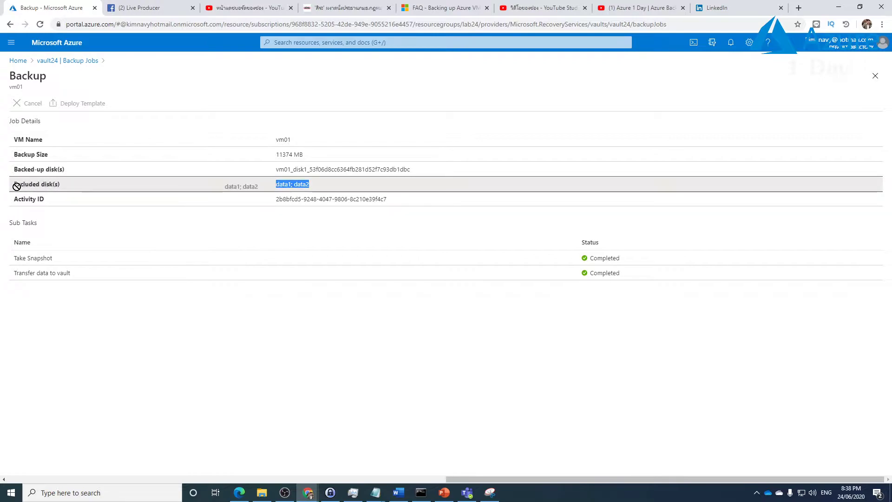
drag(43, 186, 25, 186)
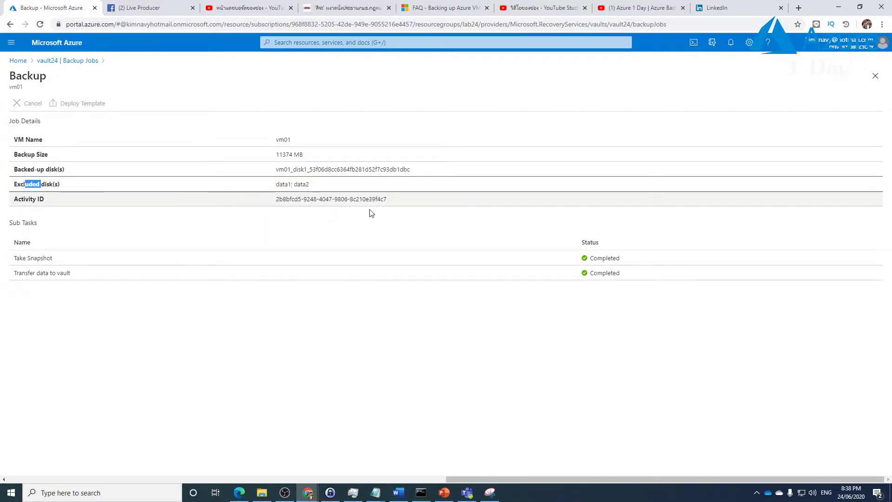
click(79, 61)
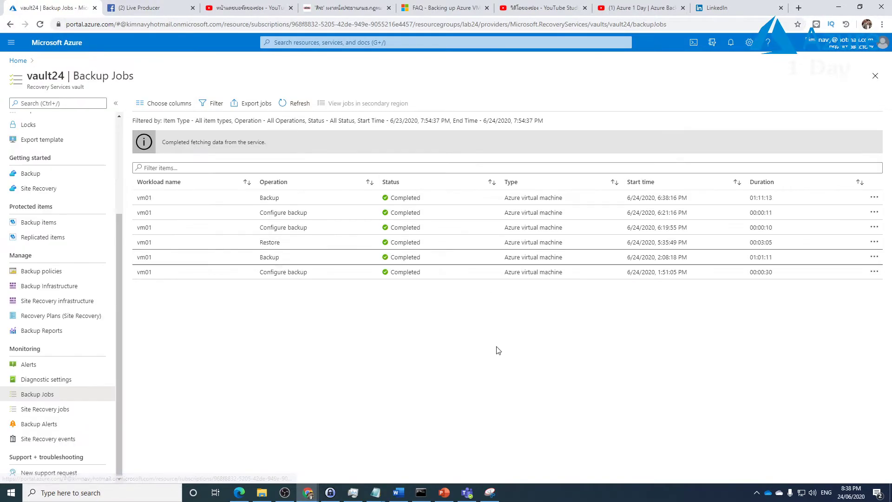
Step: Recheck the 2:08:18 PM backup job and examine the restored disks in the vm01 restore job's details
click(432, 260)
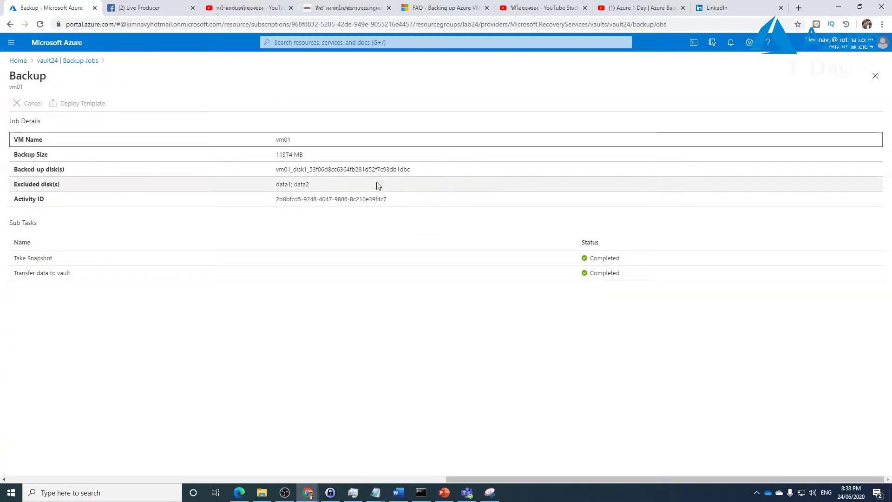
click(73, 61)
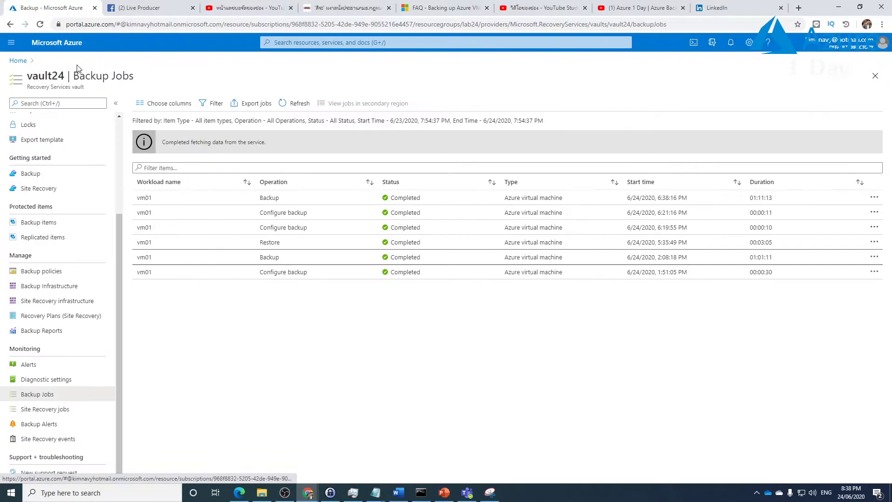
click(417, 245)
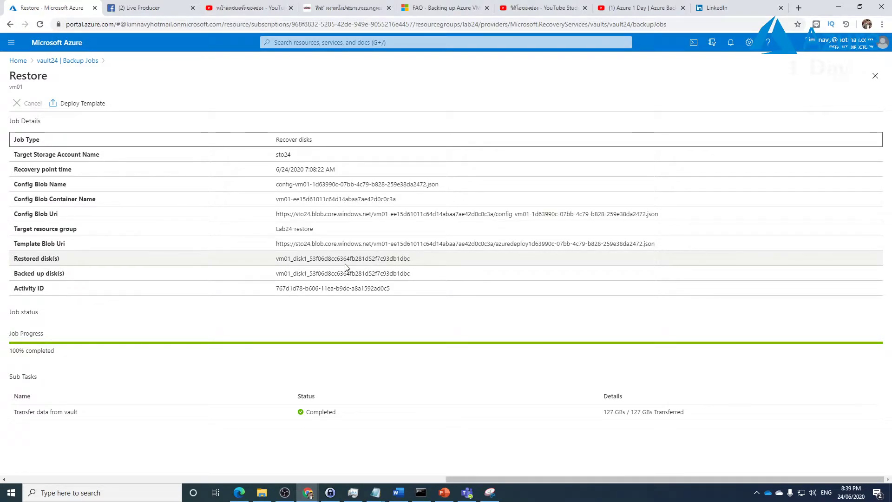
click(85, 65)
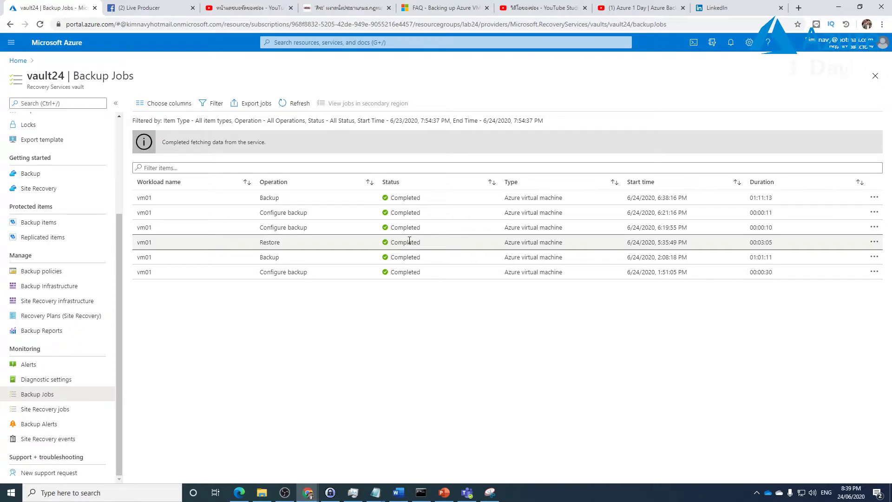
Step: Review the az backup protection update-for-vm command template in the Notepad notes about modifying protection for backed-up VMs
mouse_move(377, 491)
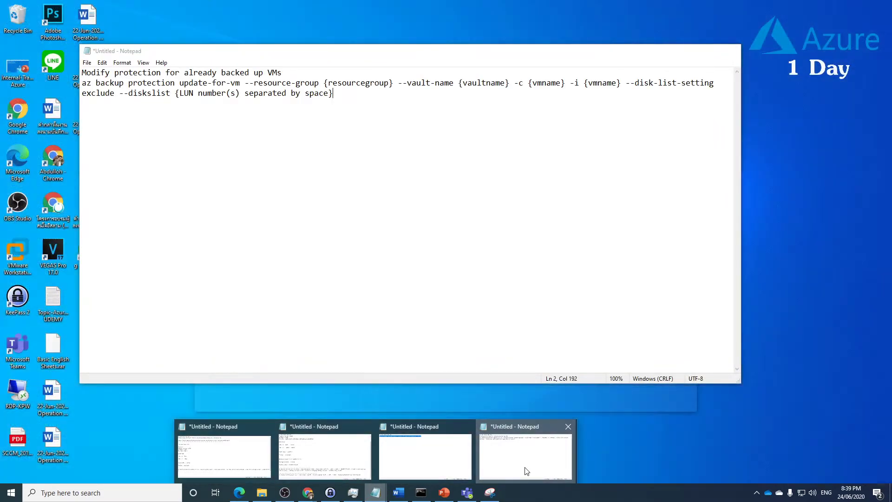
click(527, 471)
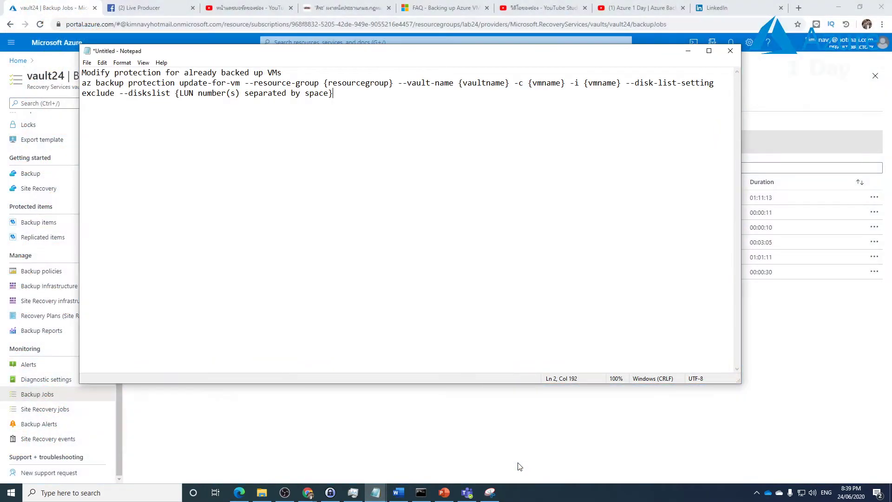
drag(344, 95, 80, 83)
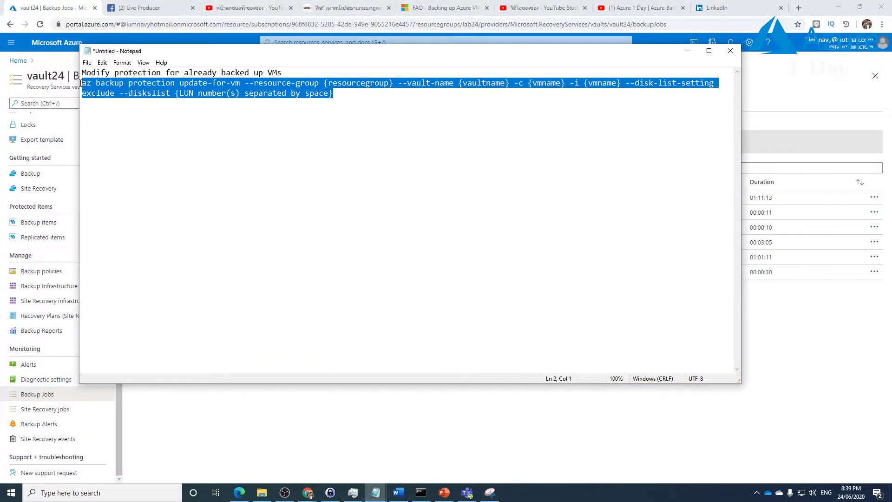
click(688, 51)
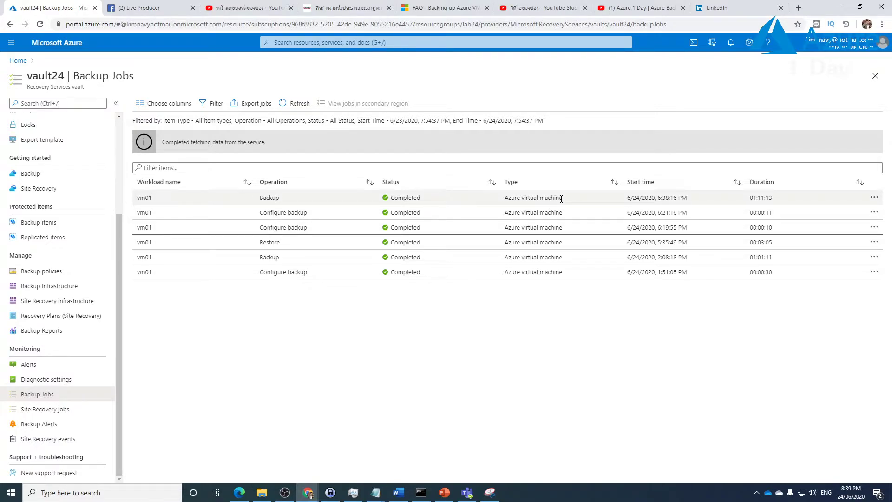
Step: Compare the disks covered by the vm01 backup jobs started at 2:08:18 PM and 6:38:16 PM
click(490, 257)
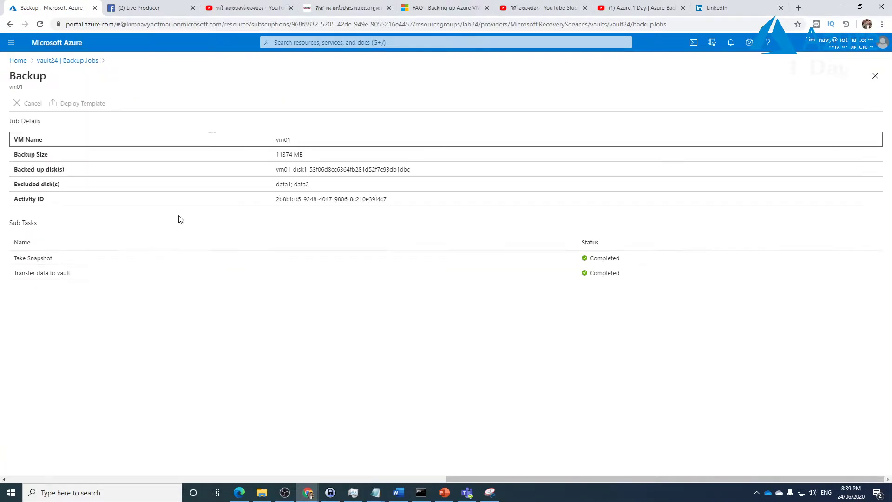
drag(279, 169, 422, 183)
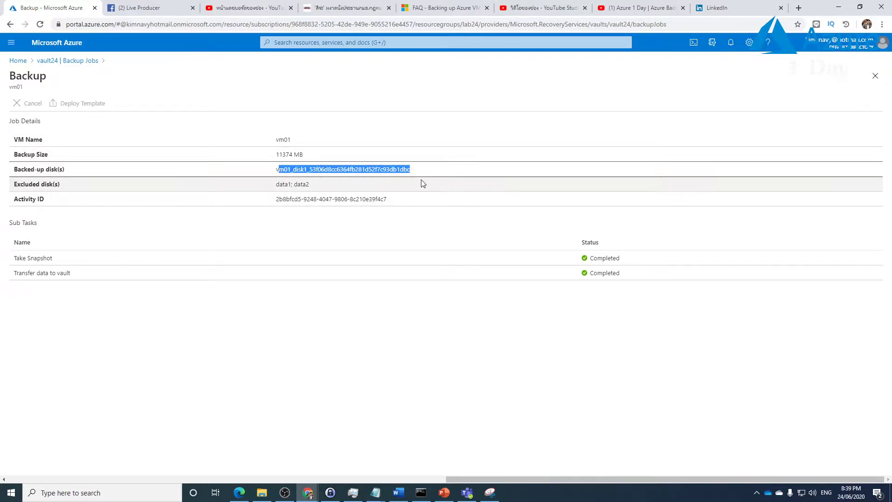
drag(346, 188, 276, 187)
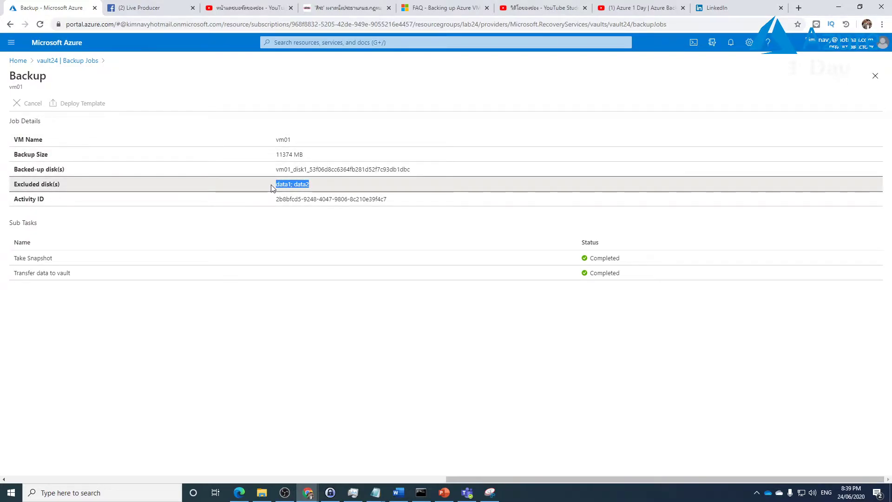
click(73, 62)
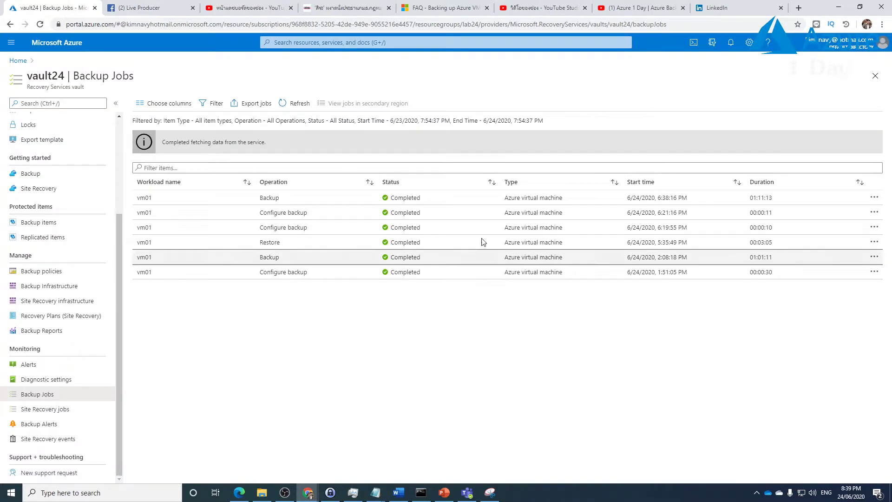
click(515, 204)
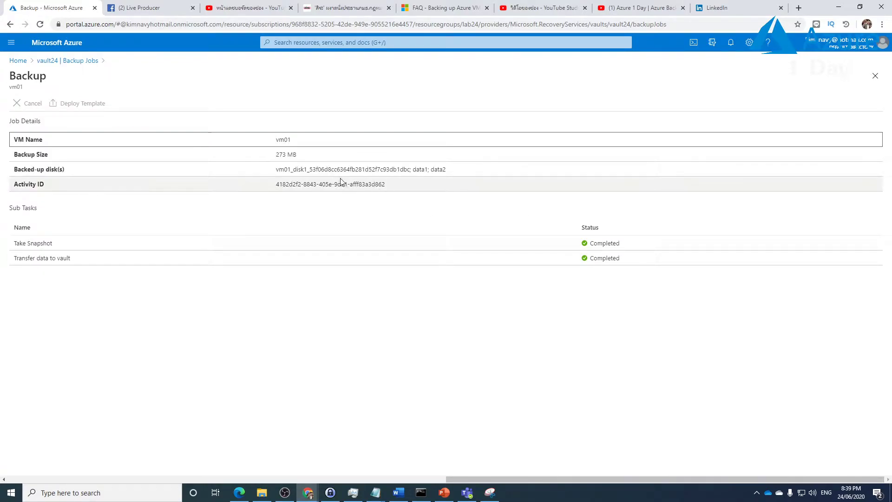
drag(276, 169, 453, 169)
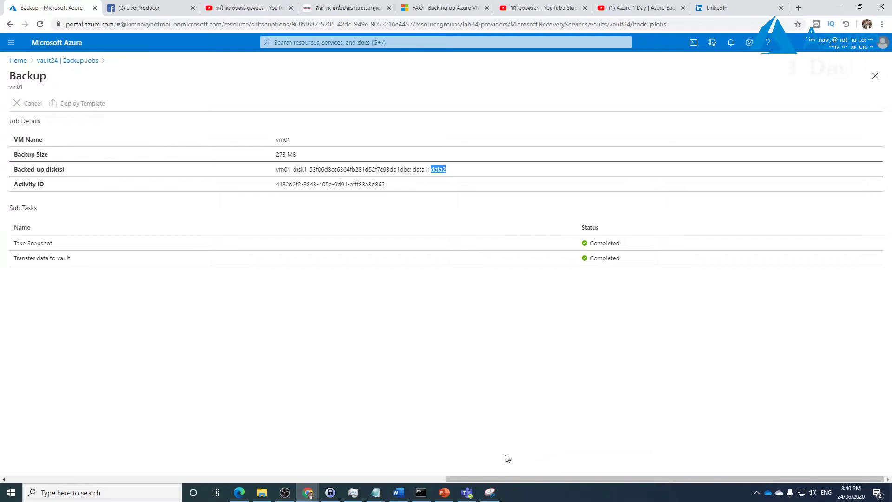
Step: Switch to the Command Prompt and clear its screen with cls
click(421, 493)
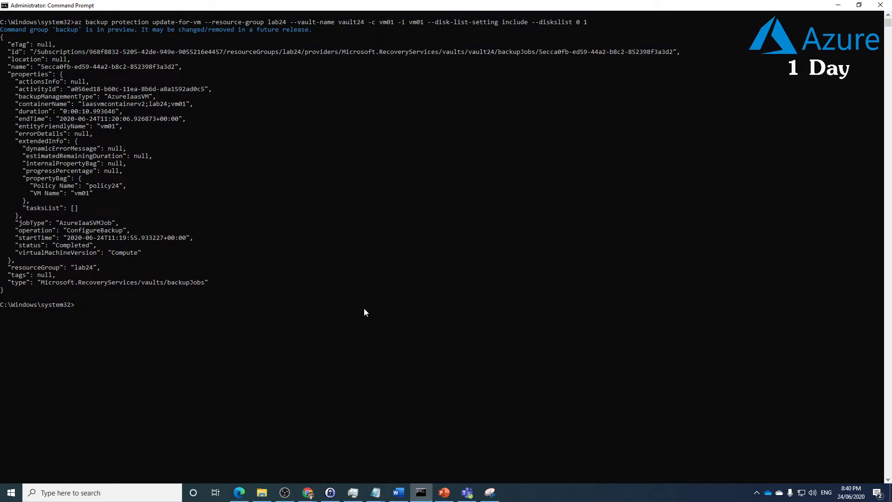
text(cls)
key(Return)
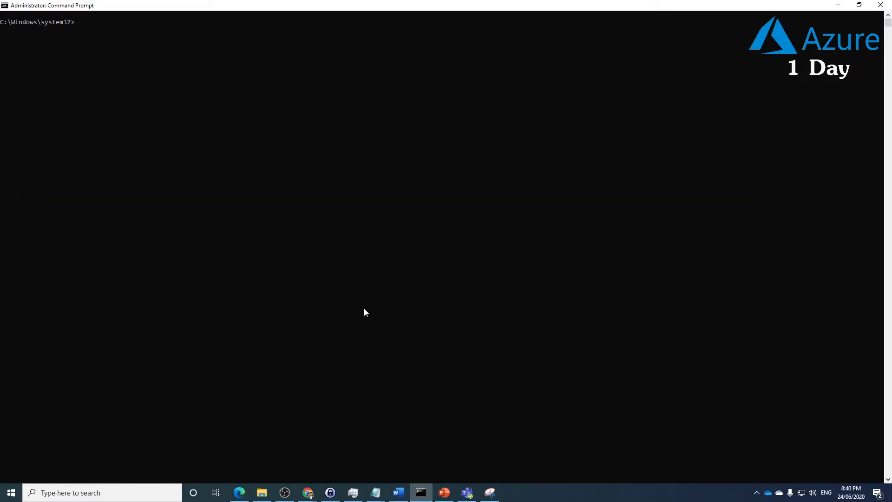
Step: Copy the az backup recoverypoint list command for vault24, resource group lab24 and vm01 from the EP.2 notes in Notepad
mouse_move(375, 492)
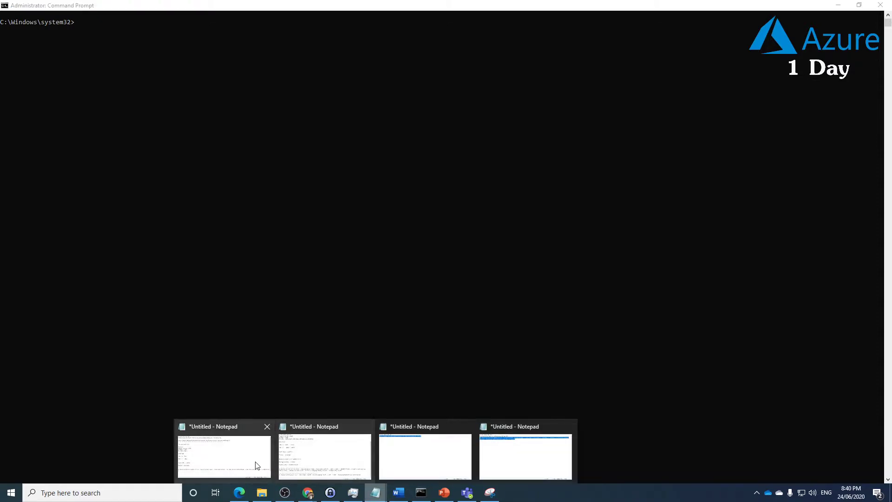
click(234, 462)
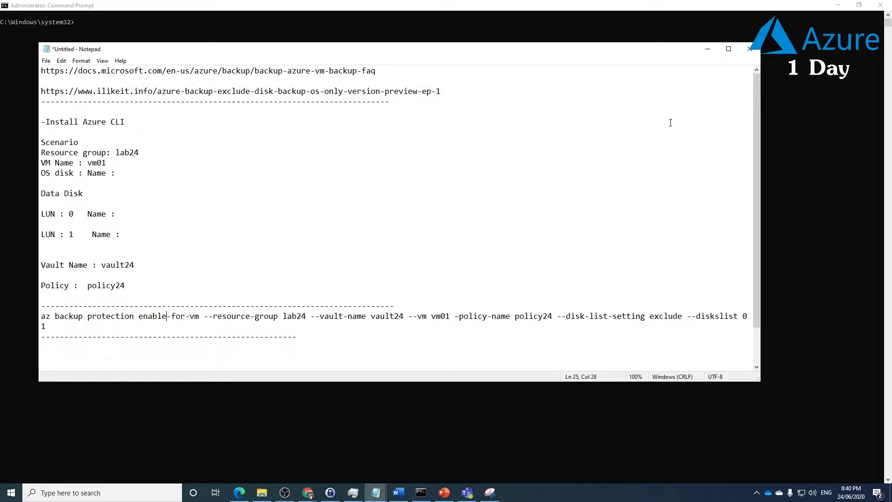
click(370, 498)
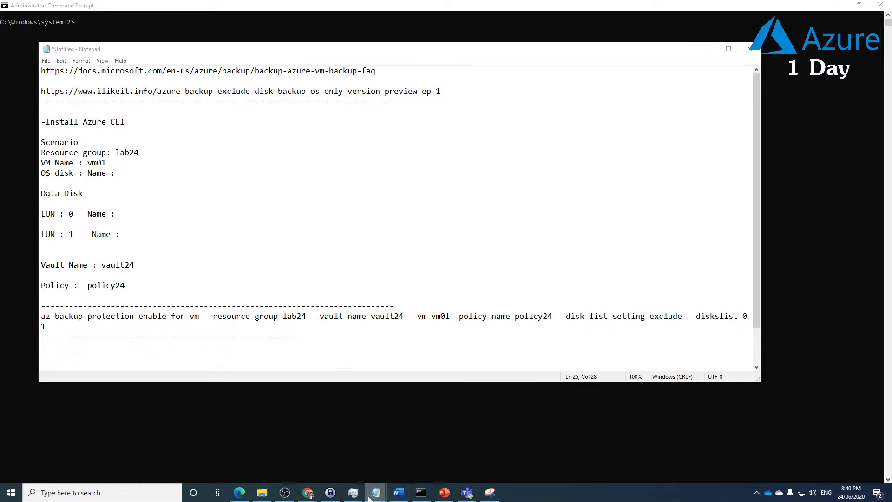
click(445, 465)
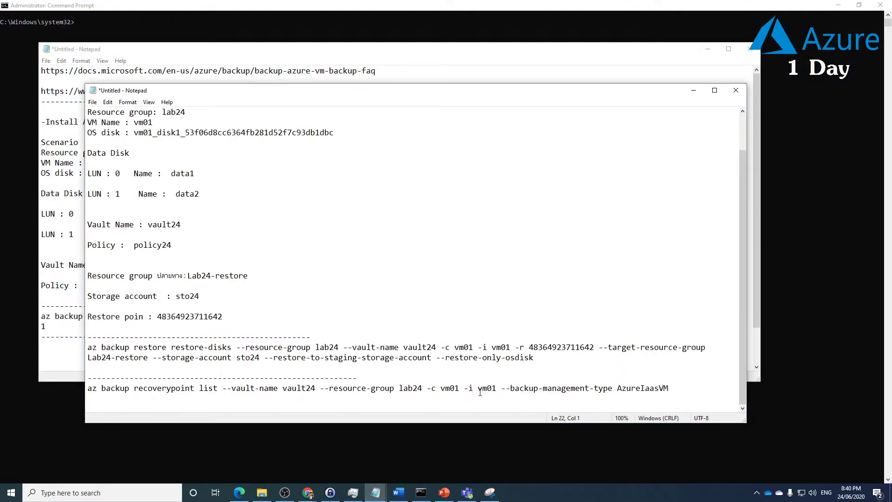
drag(672, 393, 94, 389)
key(ctrl+c)
right_click(94, 388)
click(118, 278)
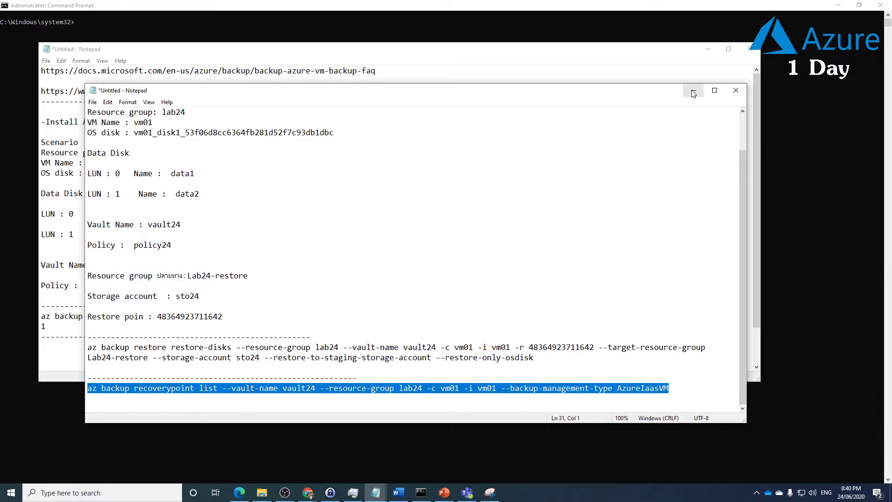
scroll(391, 254, up, 2)
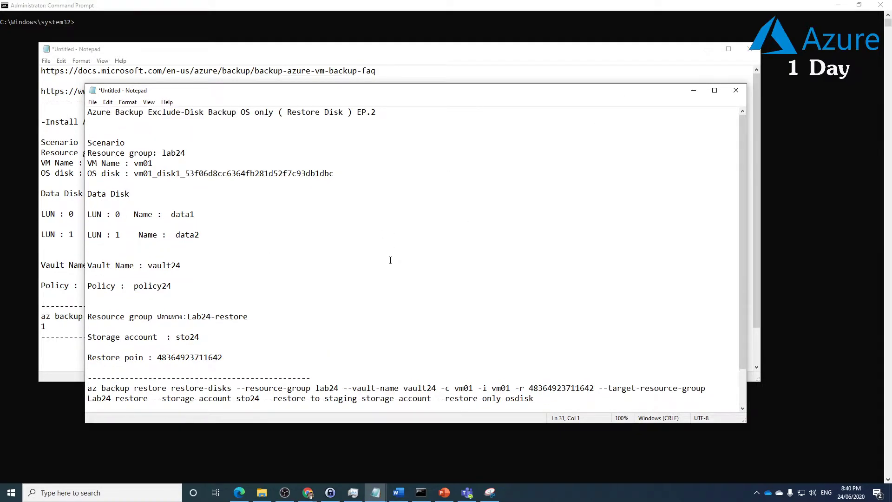
scroll(390, 260, down, 2)
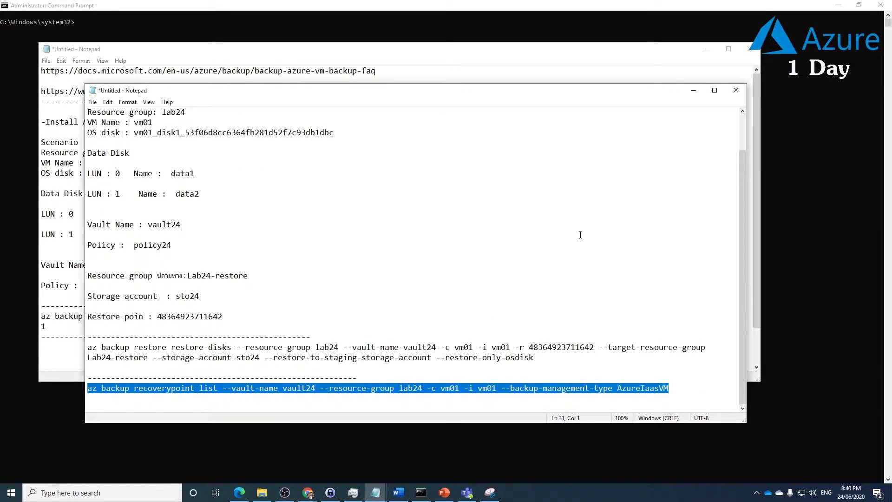
Step: Run the copied az backup recoverypoint list command in the Command Prompt and examine the recovery points' disk configuration
click(830, 234)
key(ctrl+v)
key(Return)
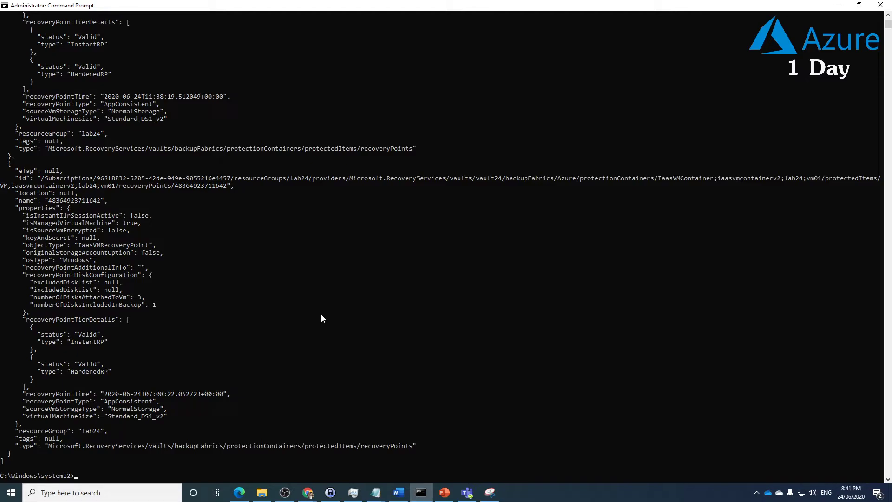
scroll(321, 314, up, 5)
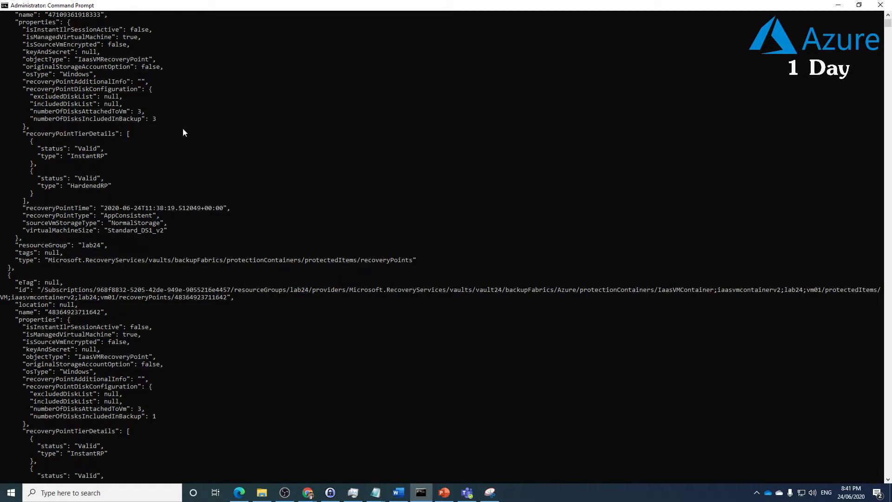
scroll(183, 133, up, 3)
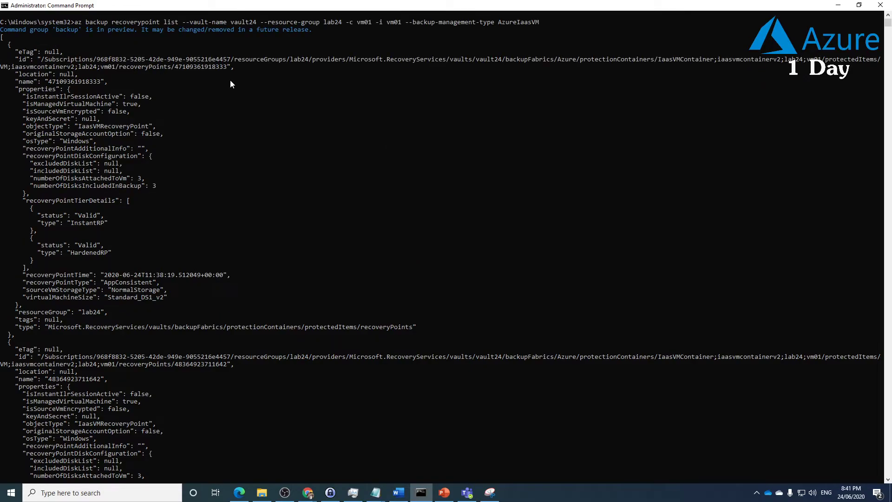
drag(228, 68, 178, 70)
key(ctrl+c)
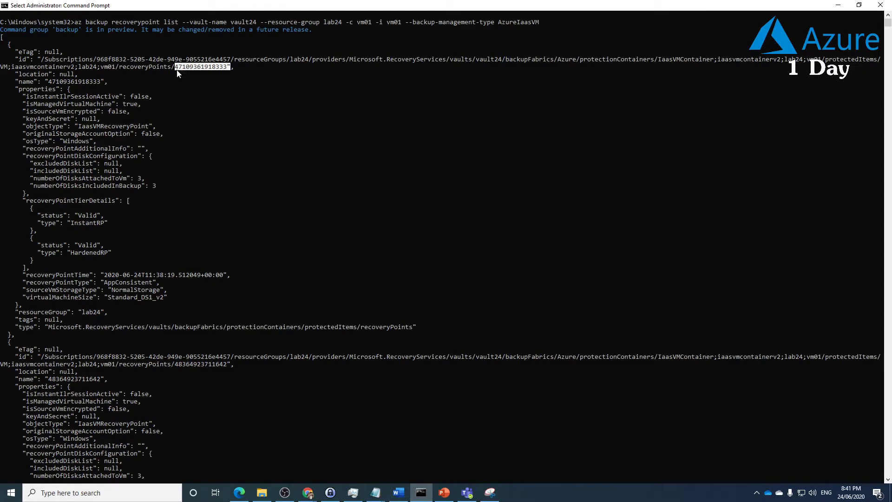
right_click(197, 132)
mouse_move(379, 495)
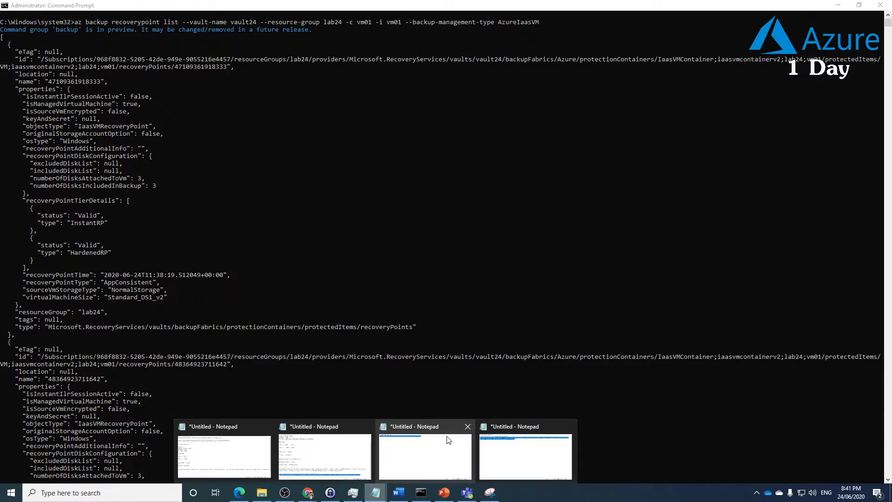
click(514, 458)
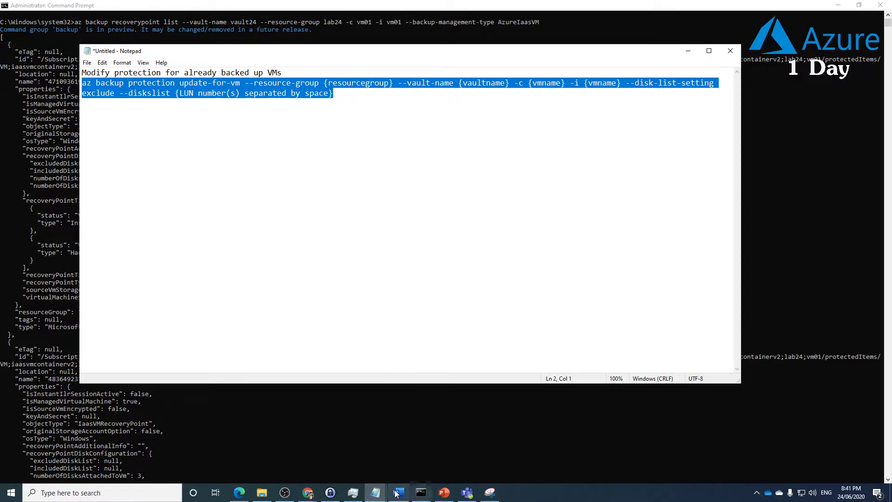
mouse_move(376, 494)
click(346, 437)
drag(223, 317, 158, 314)
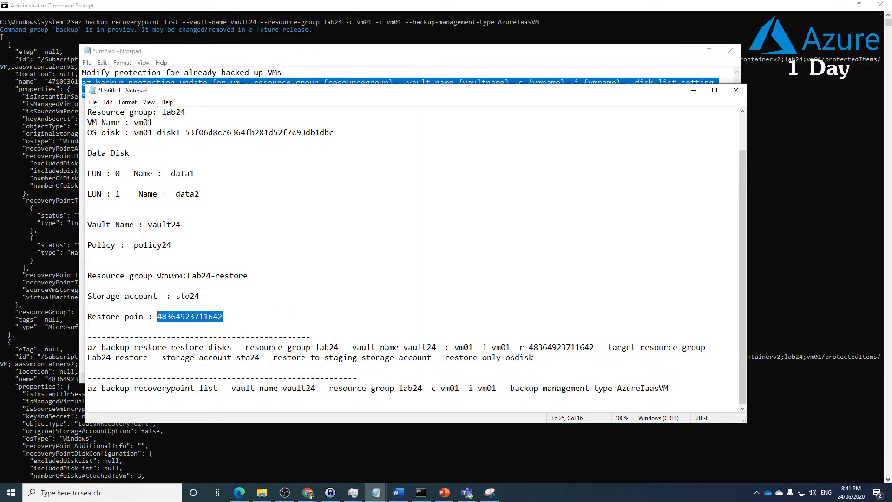
key(ctrl+v)
key(BackSpace)
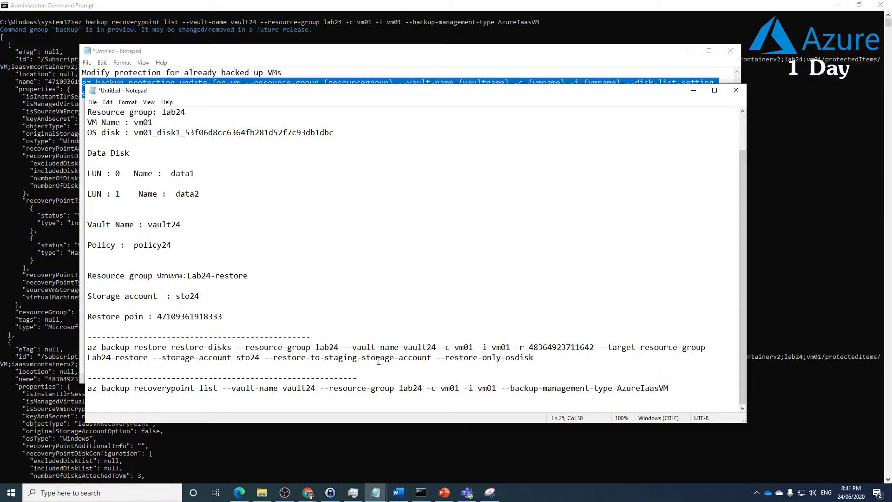
Step: Copy the EP.2 notes from the Scenario heading through the restore point line
drag(224, 318, 85, 319)
right_click(98, 313)
click(398, 307)
drag(242, 320, 88, 144)
right_click(89, 144)
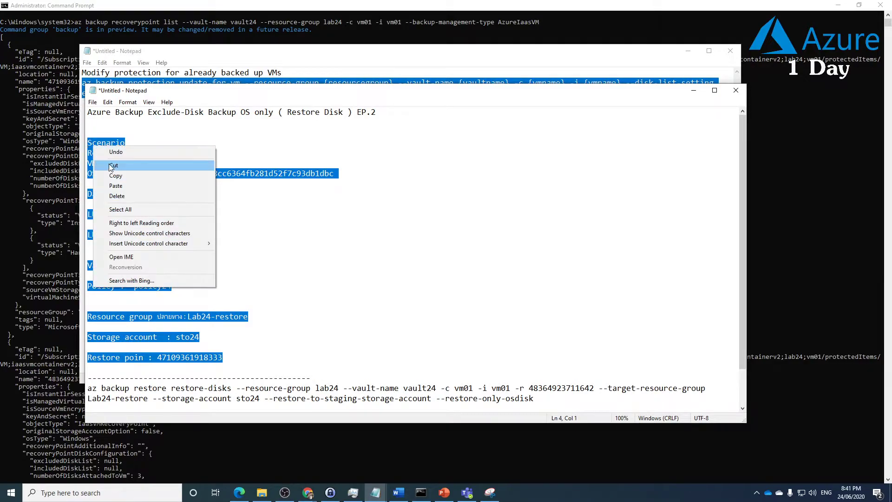
click(374, 329)
drag(251, 362, 87, 143)
right_click(111, 160)
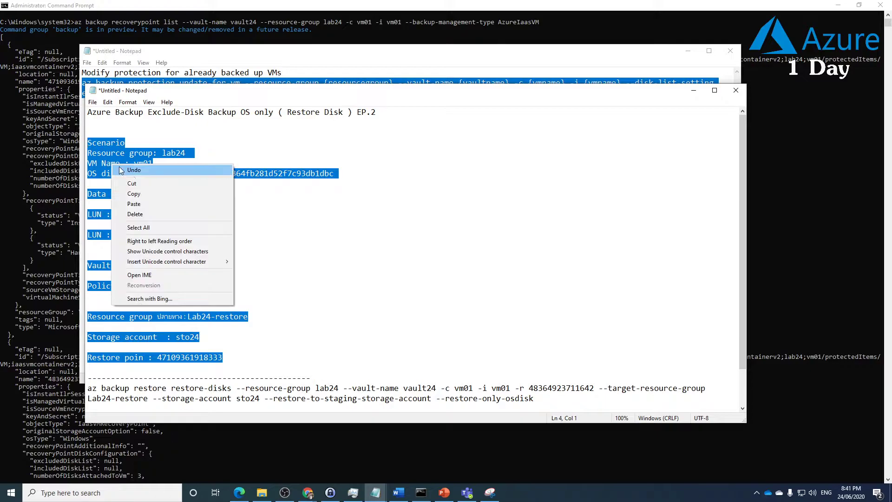
click(126, 193)
Step: Open a new Notepad window and paste the copied scenario details into it
click(132, 499)
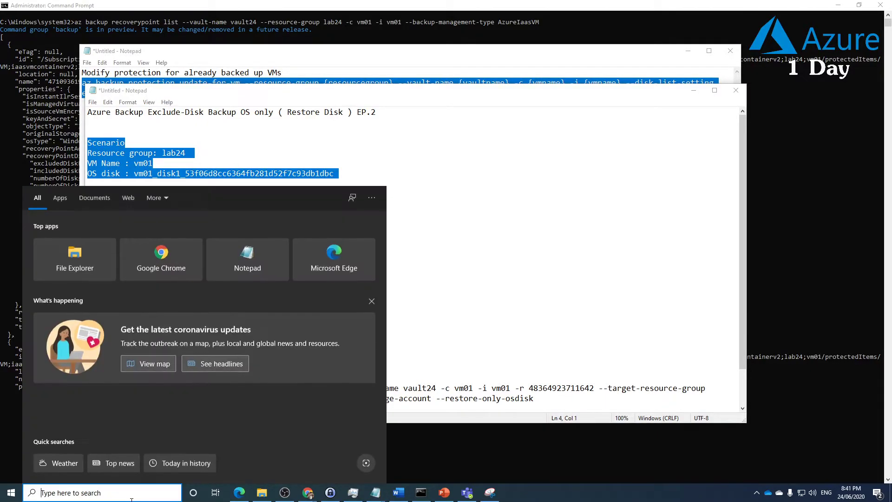
text(note)
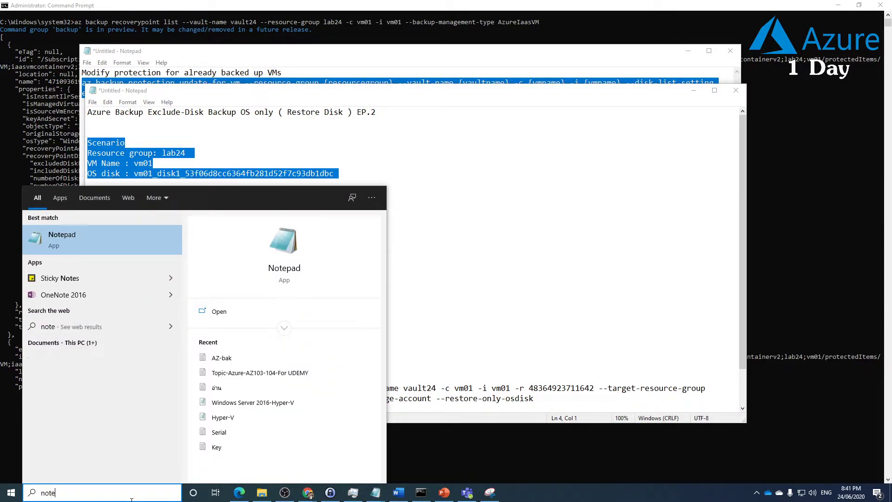
key(Return)
key(ctrl+v)
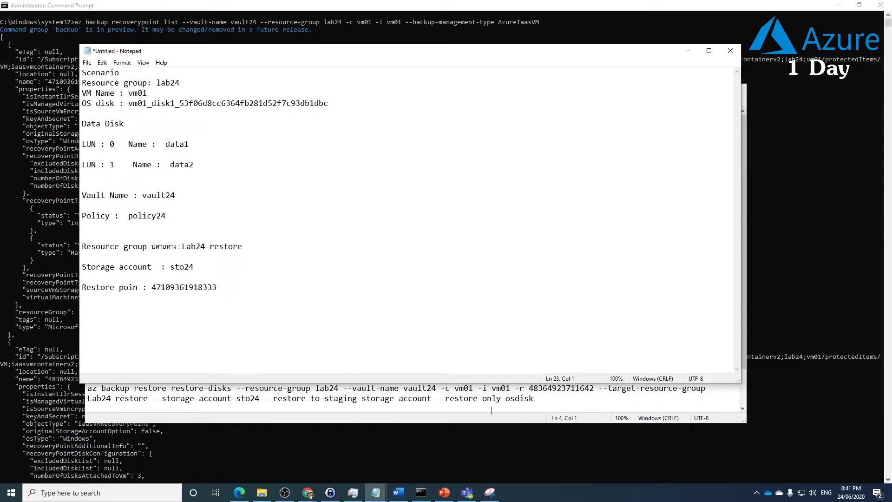
Step: Copy the az backup recoverypoint list command for vault24, lab24 and vm01 from the end of the EP.2 notes
click(398, 493)
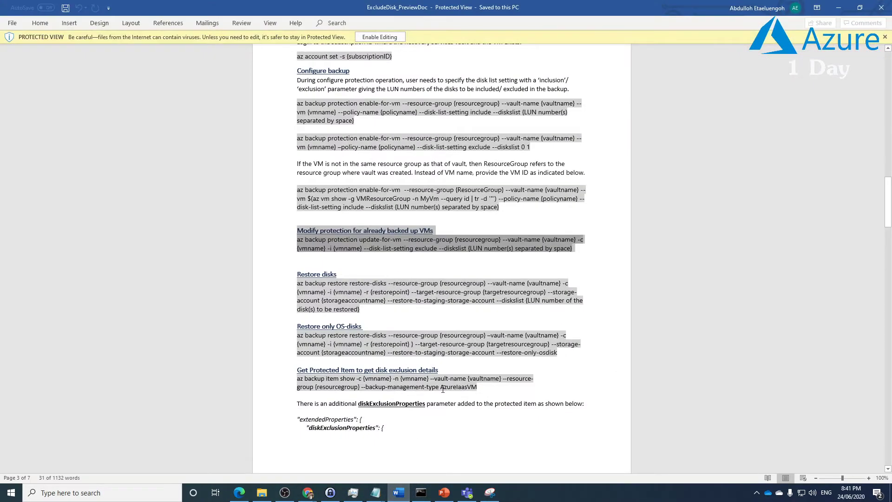
click(376, 492)
mouse_move(285, 472)
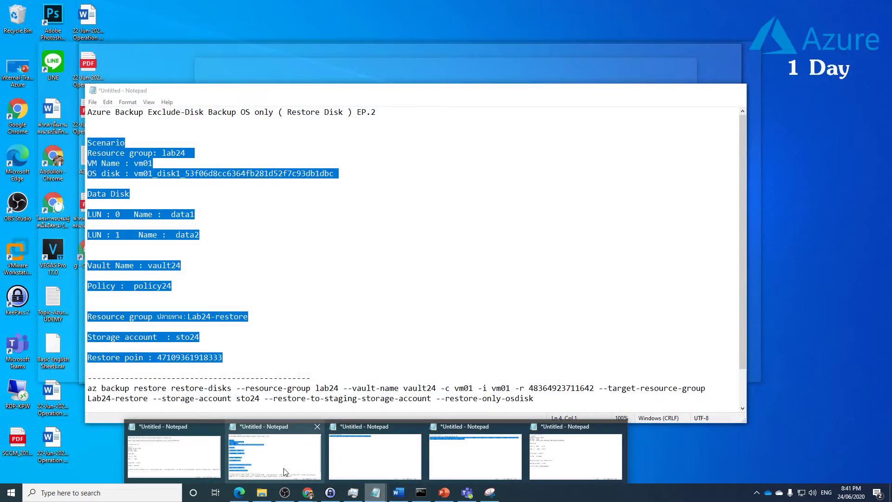
click(285, 472)
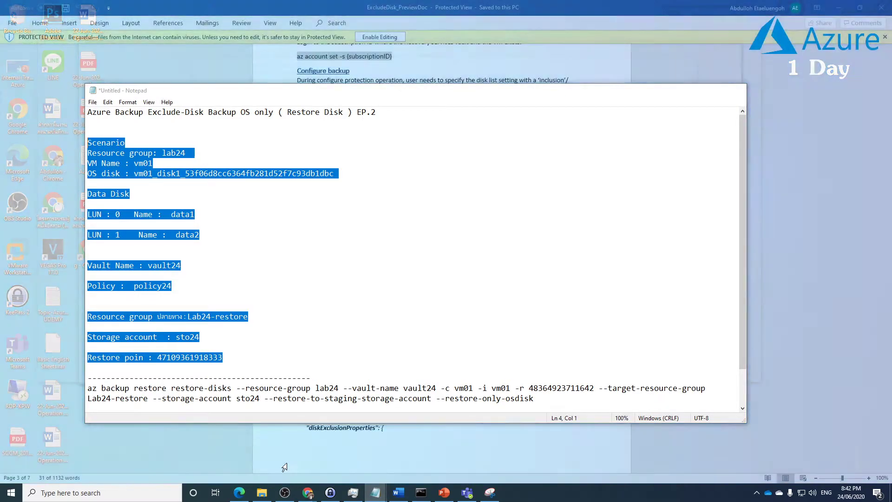
scroll(323, 367, down, 2)
drag(670, 392, 595, 390)
click(291, 397)
drag(176, 397, 82, 391)
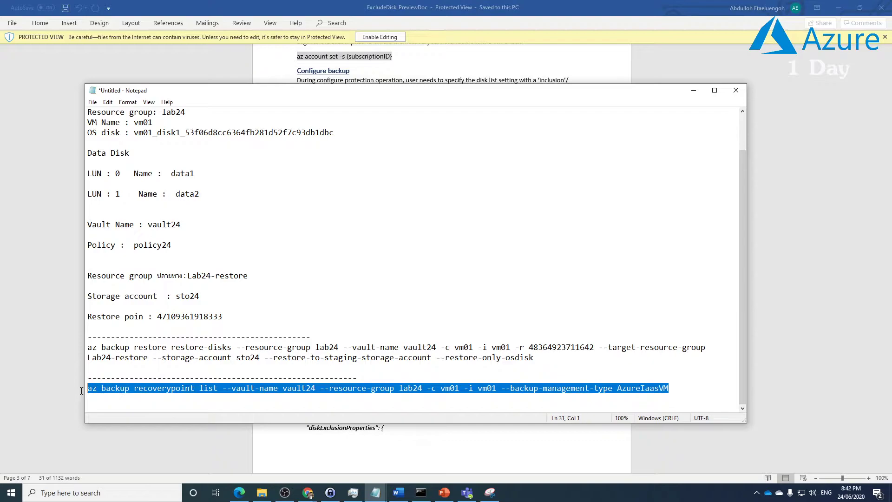
right_click(105, 387)
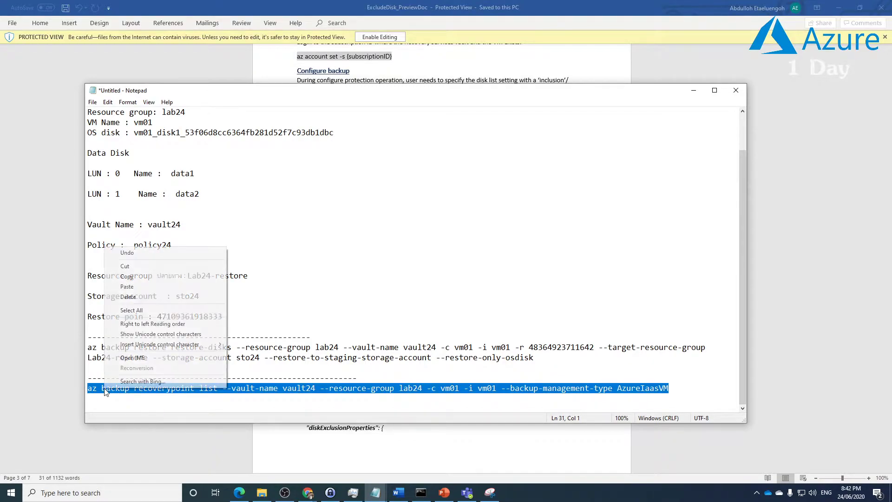
click(126, 276)
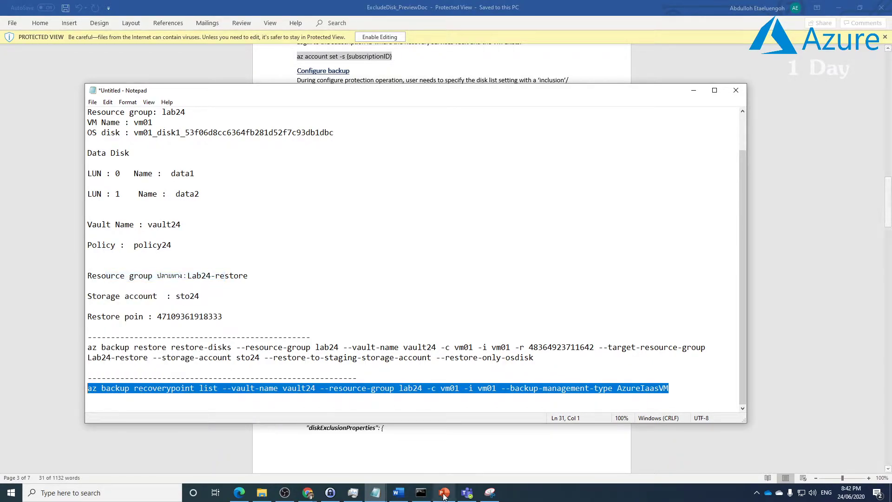
Step: Paste the recoverypoint list command below the restore point line in the new notes, separated by a blank line
mouse_move(386, 496)
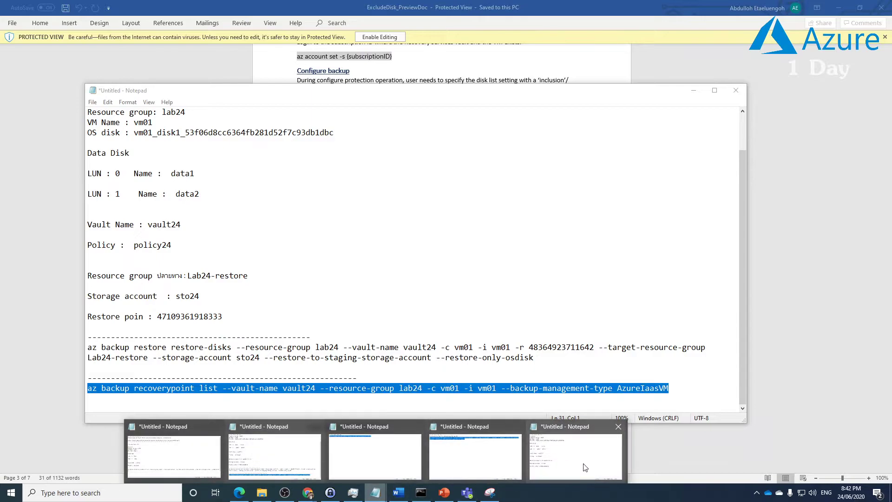
click(474, 437)
key(ctrl+v)
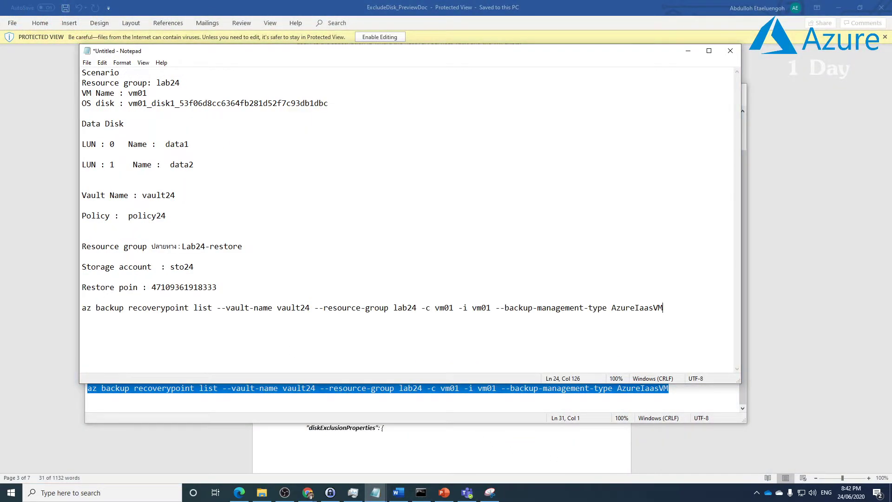
key(Return)
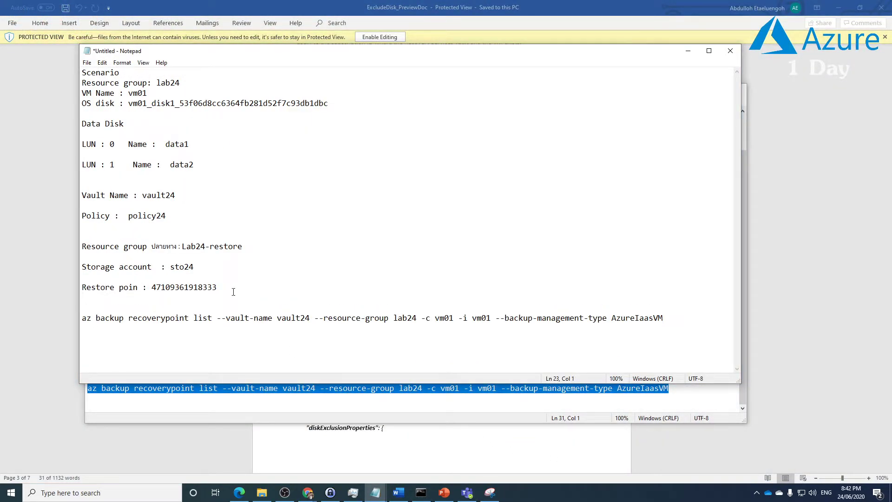
drag(151, 287, 235, 286)
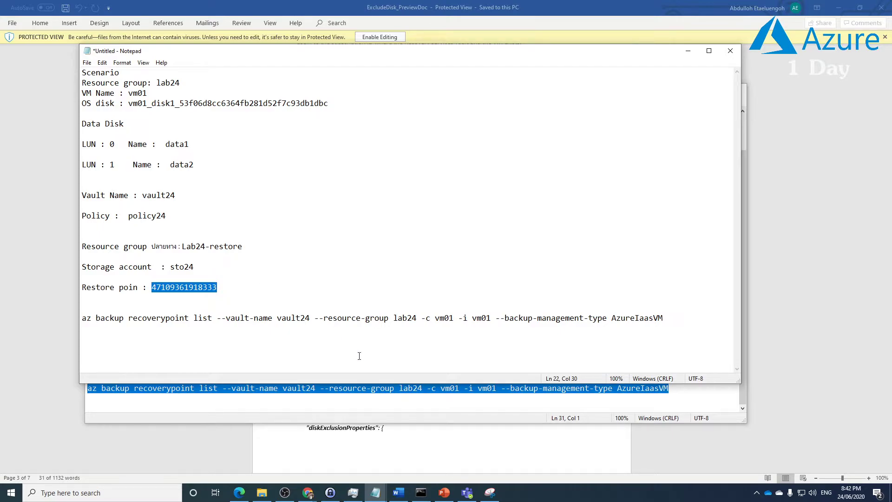
Step: Copy the Restore disks section with its az backup restore restore-disks command from the ExcludeDisk_PreviewDoc Word document
click(840, 335)
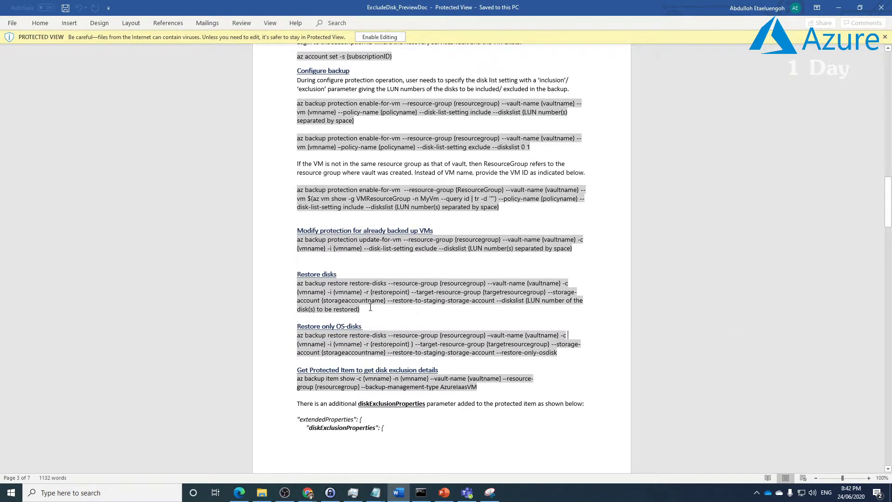
drag(369, 308, 288, 279)
right_click(312, 290)
click(325, 297)
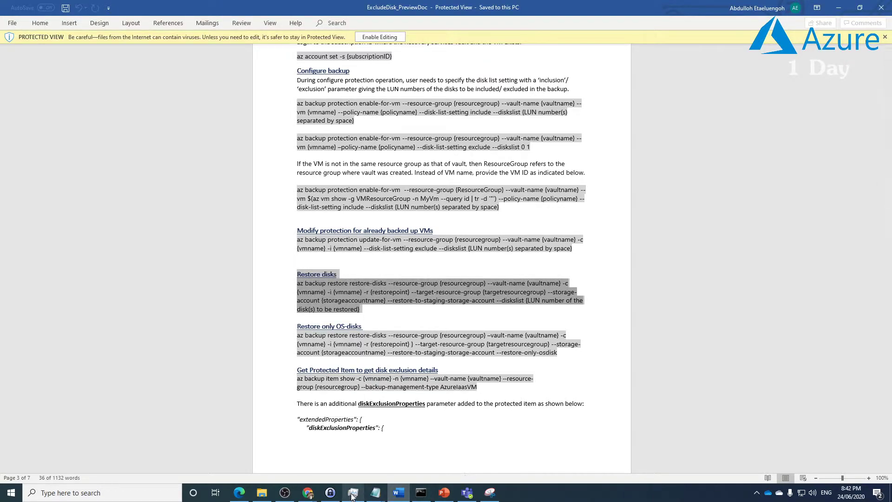
Step: Return to the new notes in Notepad and add the heading "List Recovery point" above the recoverypoint list command
mouse_move(374, 496)
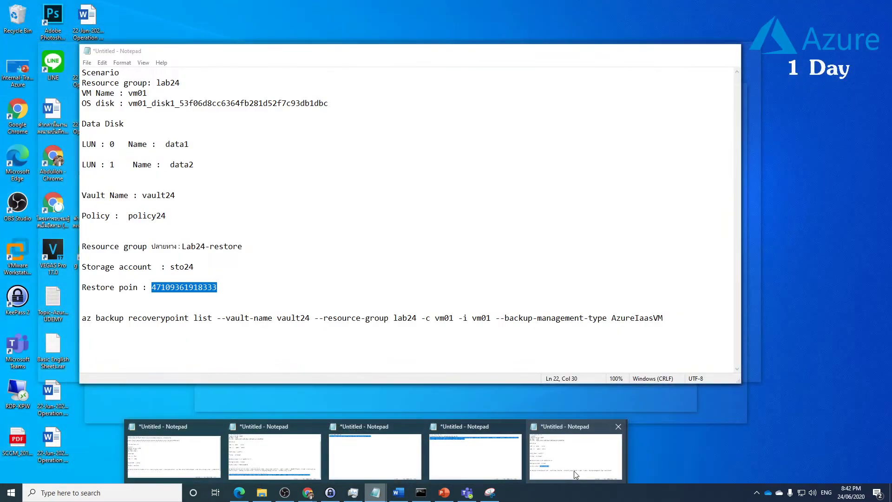
click(575, 465)
click(679, 315)
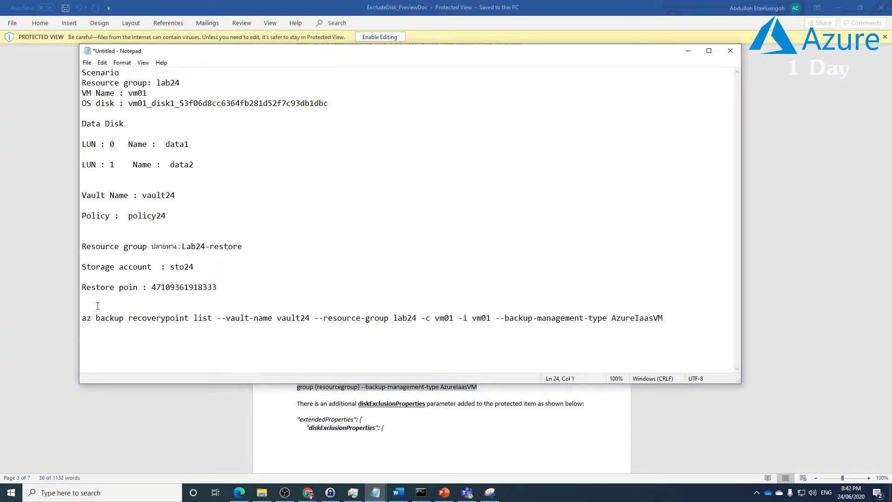
text(ist)
text( Recover)
text(y poin)
text(t)
Step: Add a "Restore Disk" heading with the copied restore-disks command template beneath it, and remove the duplicate pasted heading
text(Restor)
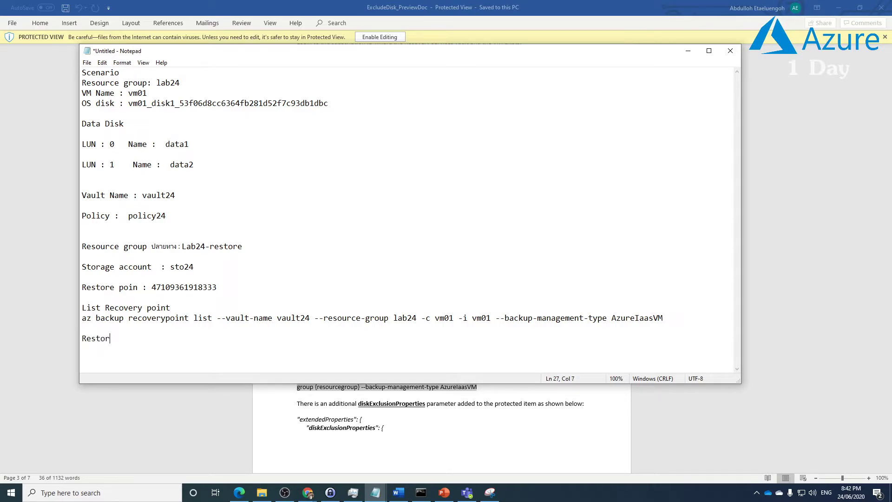
text(e Disk)
key(ctrl+v)
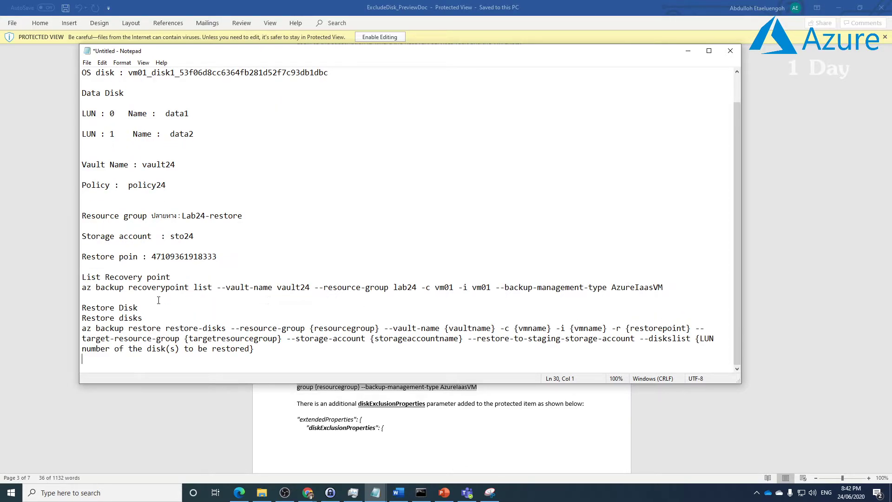
mouse_move(82, 307)
mouse_down()
mouse_move(119, 307)
mouse_move(84, 317)
mouse_up()
key(BackSpace)
drag(86, 328, 252, 348)
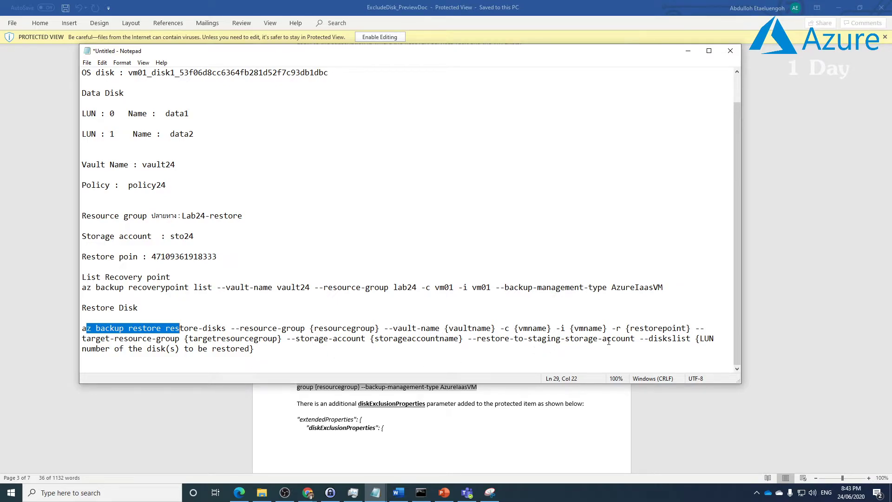
drag(640, 339, 495, 339)
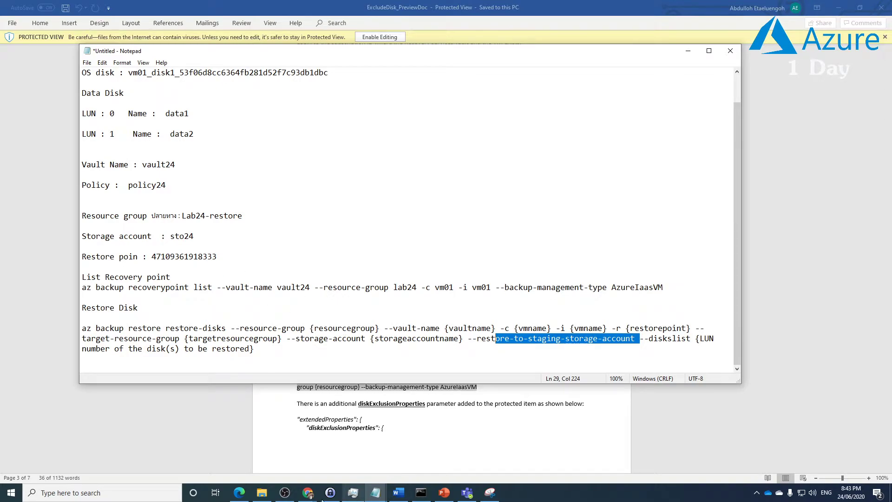
Step: Switch to the Azure portal, copy the name of the Lab24-restore resource group from its overview, and return to the home page
mouse_move(308, 495)
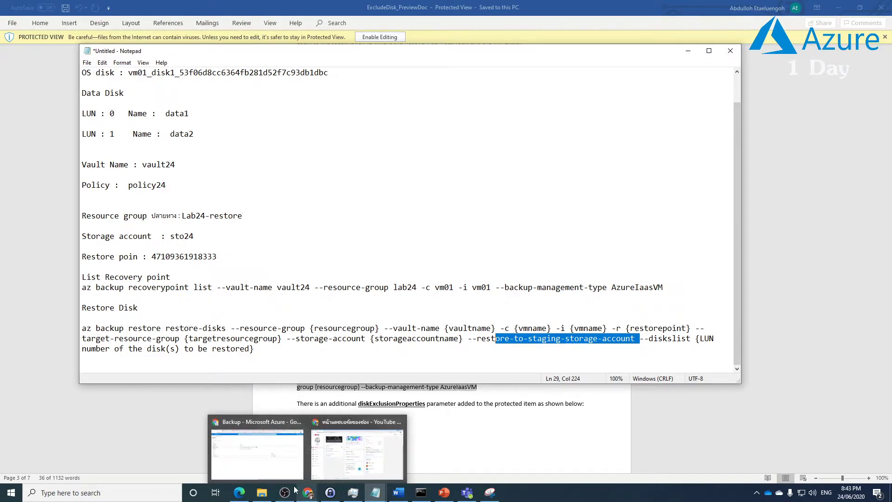
click(272, 469)
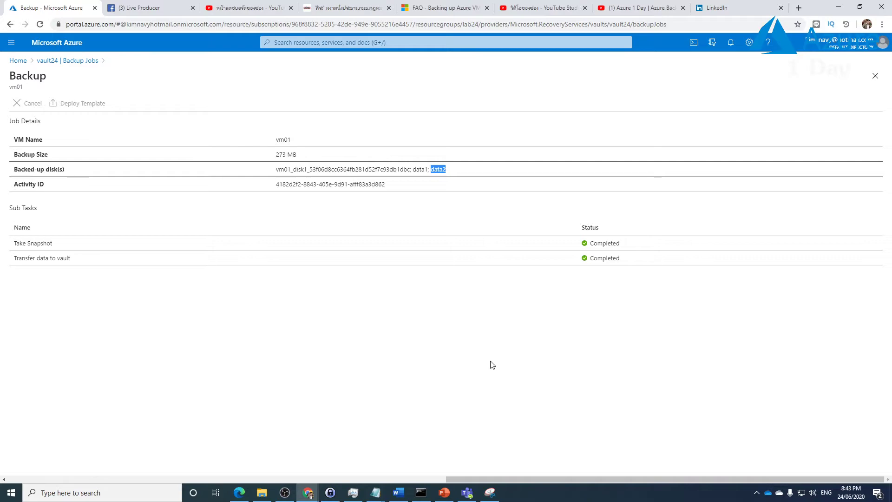
click(20, 62)
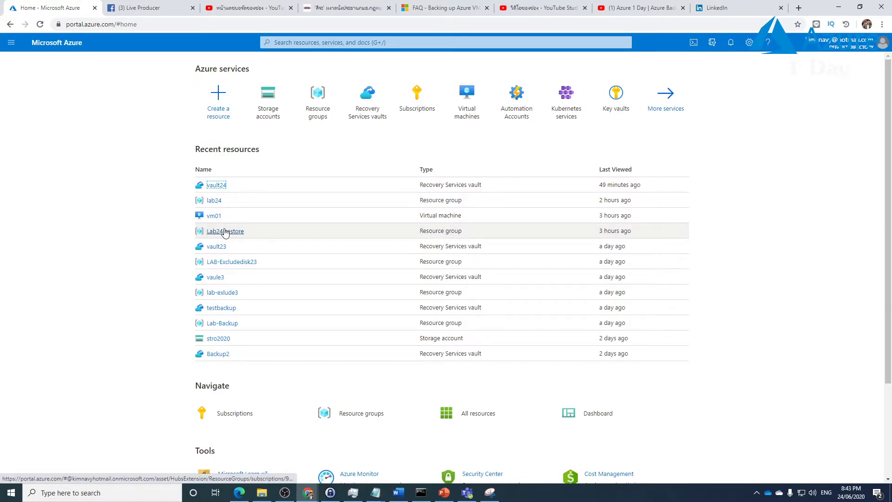
click(232, 231)
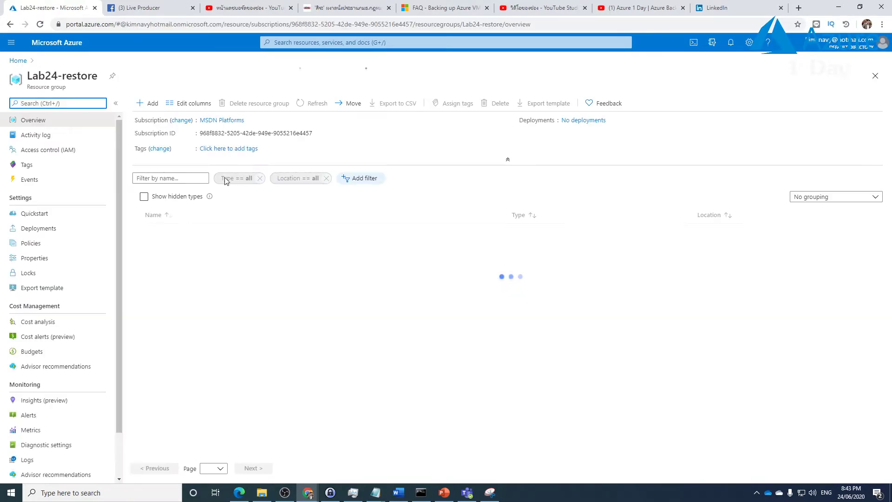
triple_click(29, 74)
right_click(31, 75)
click(55, 80)
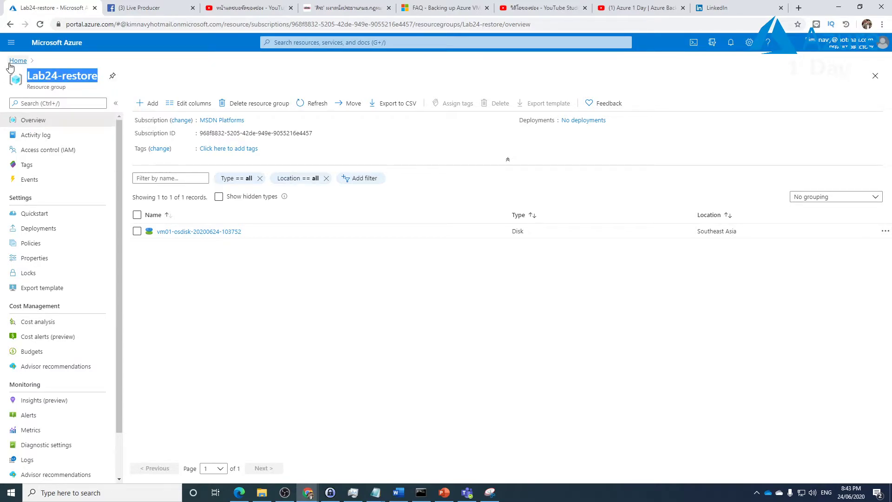
click(18, 60)
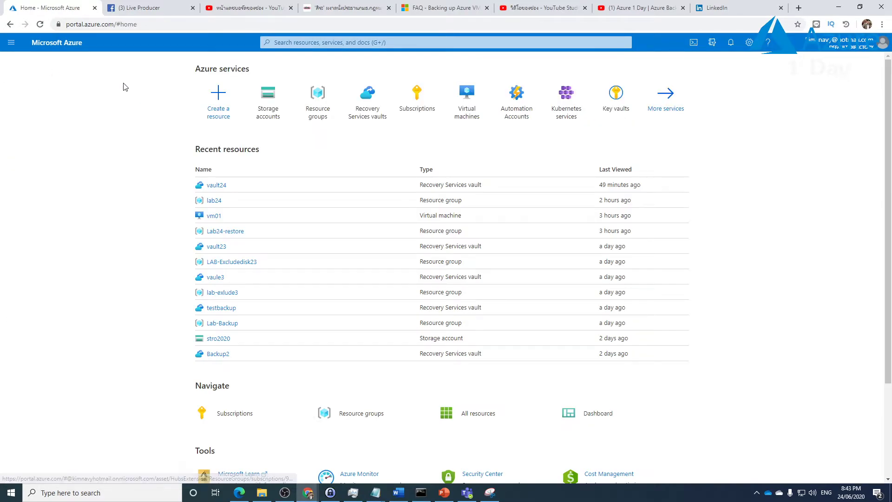
Step: Start creating a new resource group, name it Lab24-restore-Alldisk, and copy the entered name
click(318, 99)
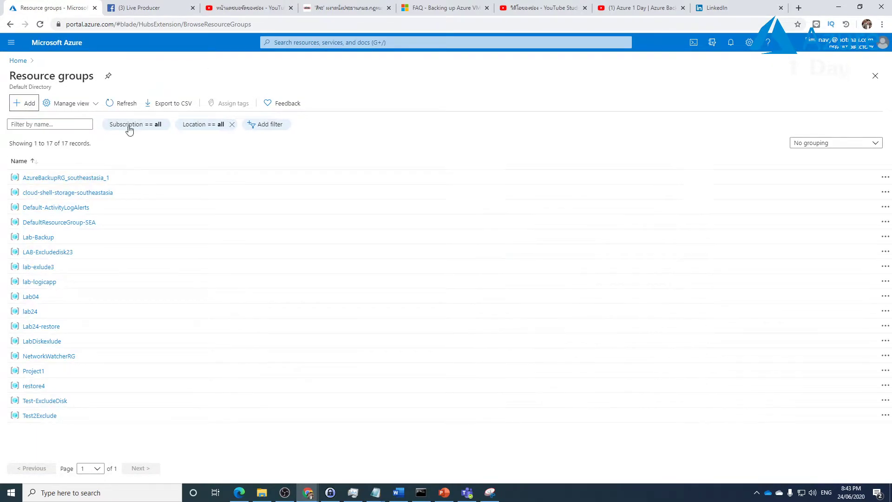
key(Return)
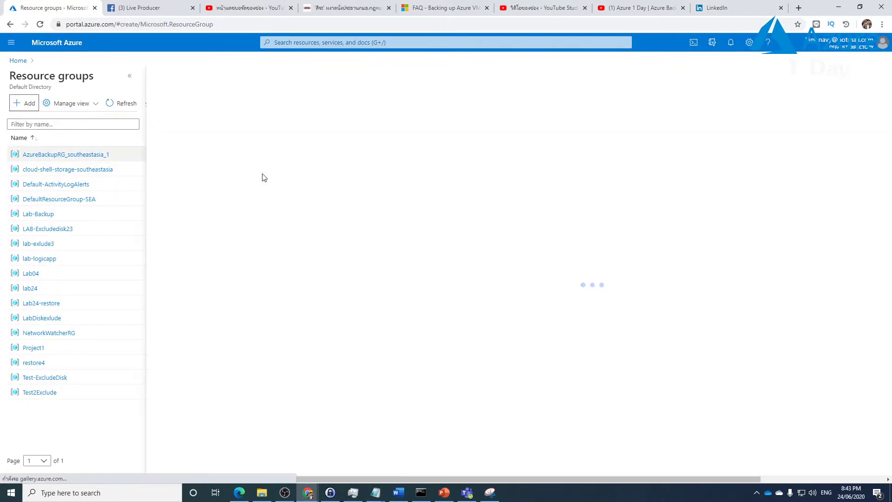
click(222, 194)
text(Lab24-restore-Alldisk)
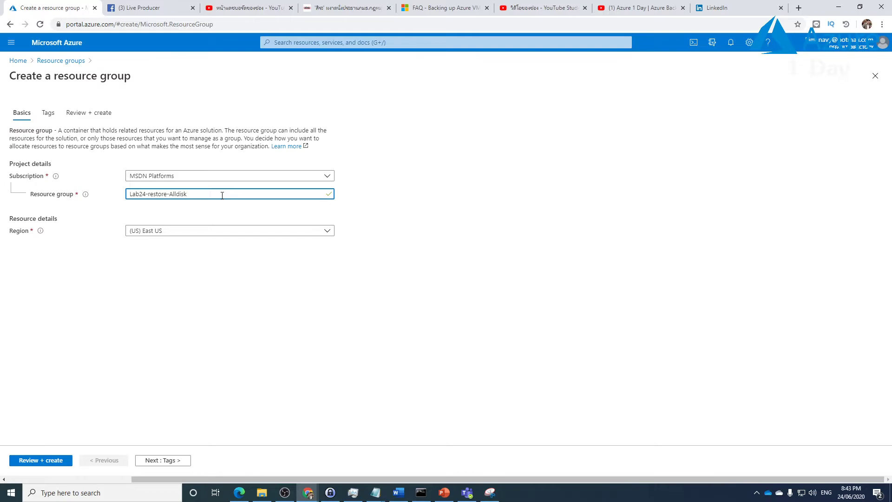
drag(214, 196, 120, 198)
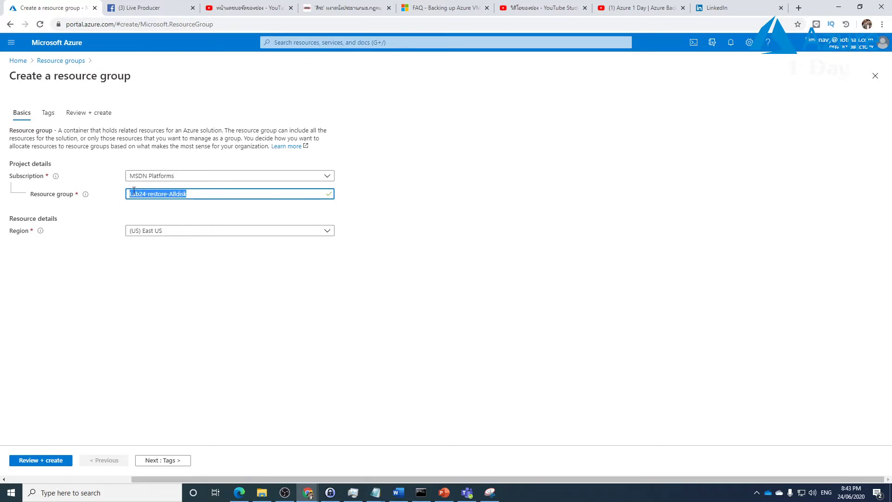
right_click(133, 190)
click(159, 225)
Step: Set the new resource group's region to (Asia Pacific) Southeast Asia and proceed to its review
click(279, 231)
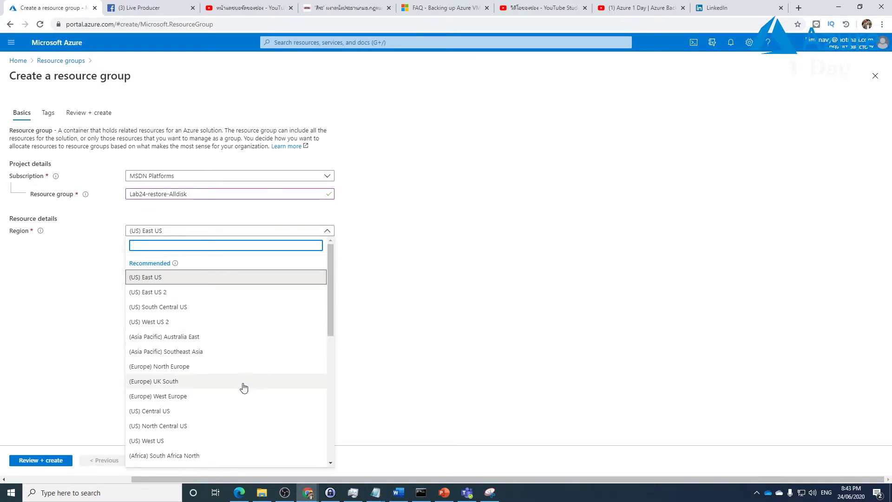
click(229, 358)
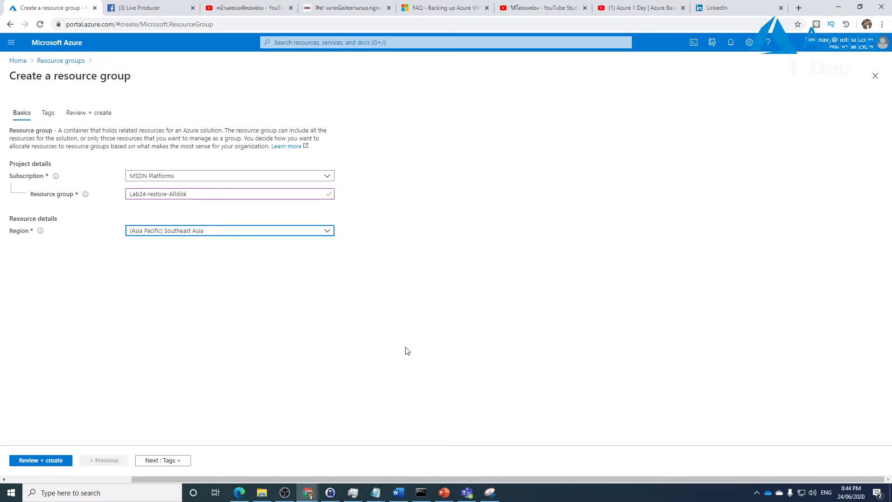
click(48, 461)
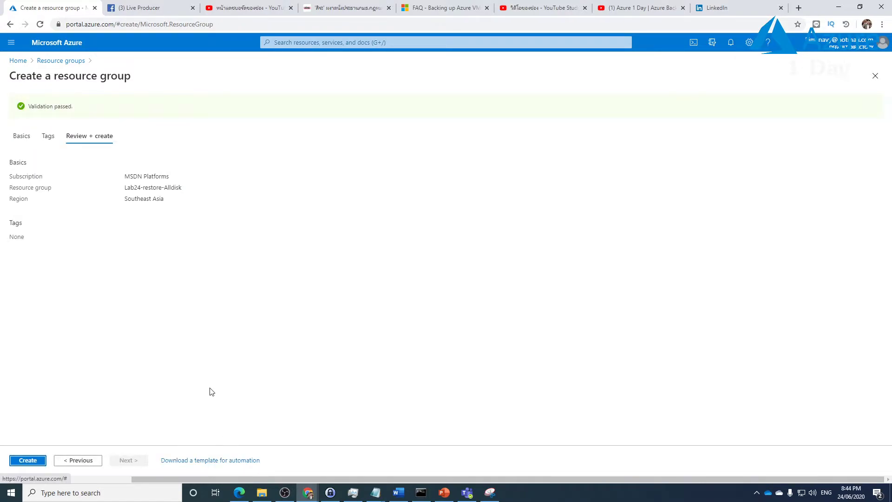
Step: Copy the resource group name from the review summary, create the group, and open its overview
drag(184, 189, 125, 189)
right_click(125, 191)
click(143, 199)
click(21, 461)
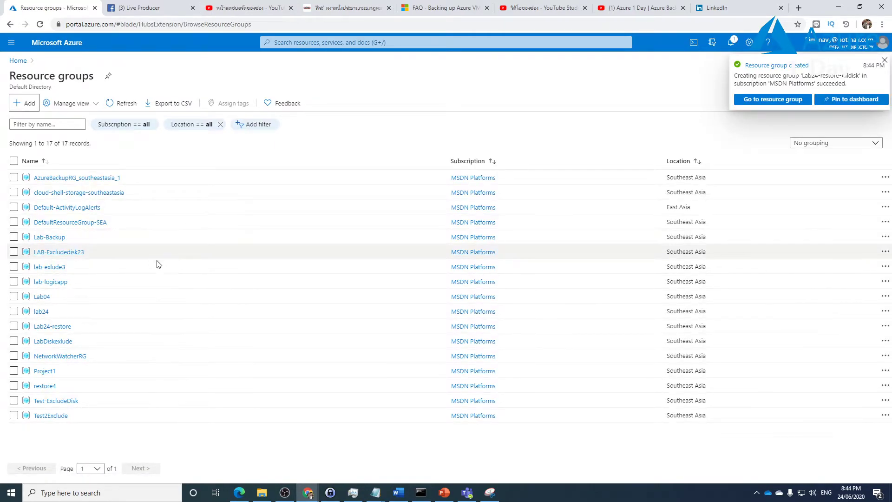
click(795, 103)
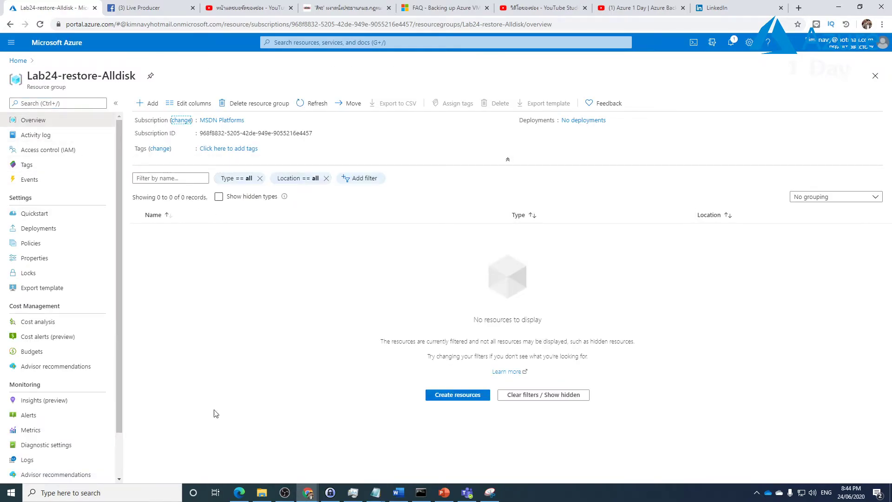
Step: Switch to the Notepad notes, replace the destination resource group with Lab24-restore-Alldisk, and insert a blank line above the Restore Disk heading
mouse_move(376, 492)
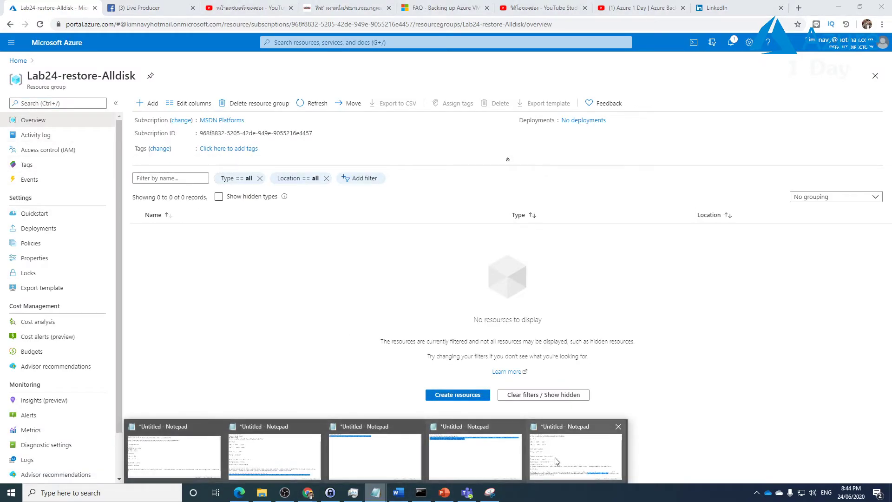
click(554, 458)
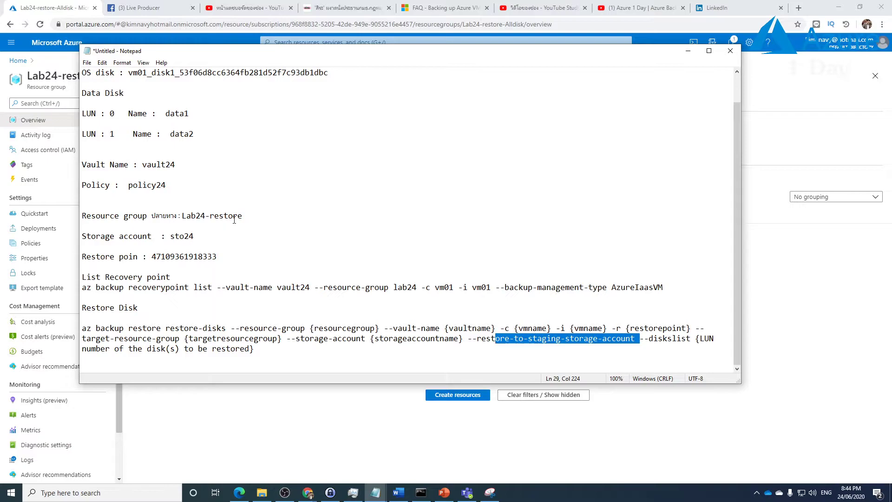
drag(258, 215, 183, 216)
key(ctrl+v)
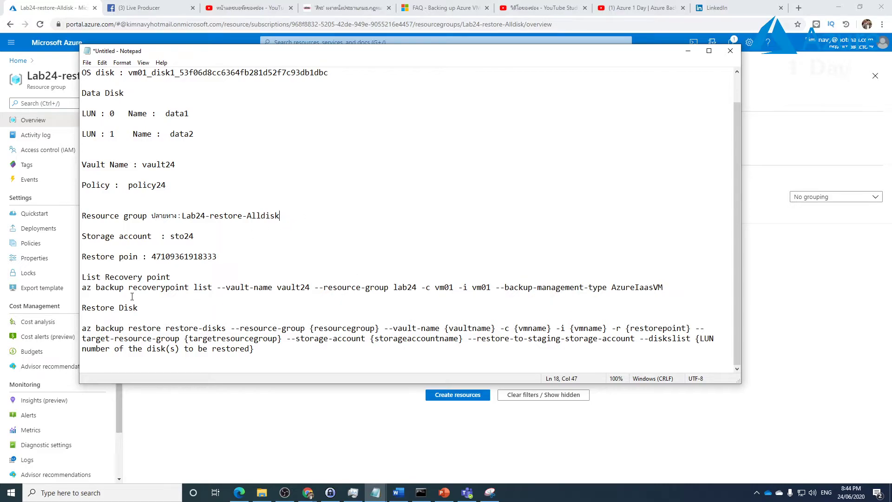
click(84, 307)
key(Return)
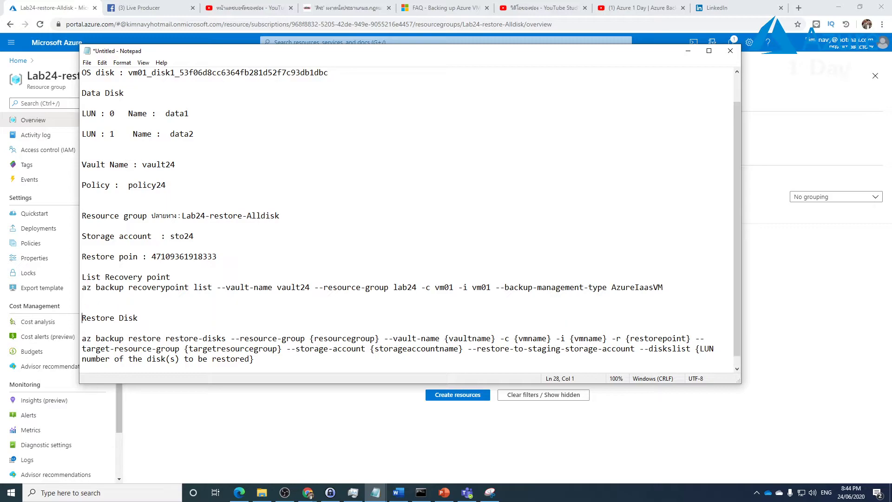
click(85, 305)
Step: Replace the {resourcegroup} placeholder in the restore-disks command with lab24, copied from the scenario notes
drag(83, 339, 223, 338)
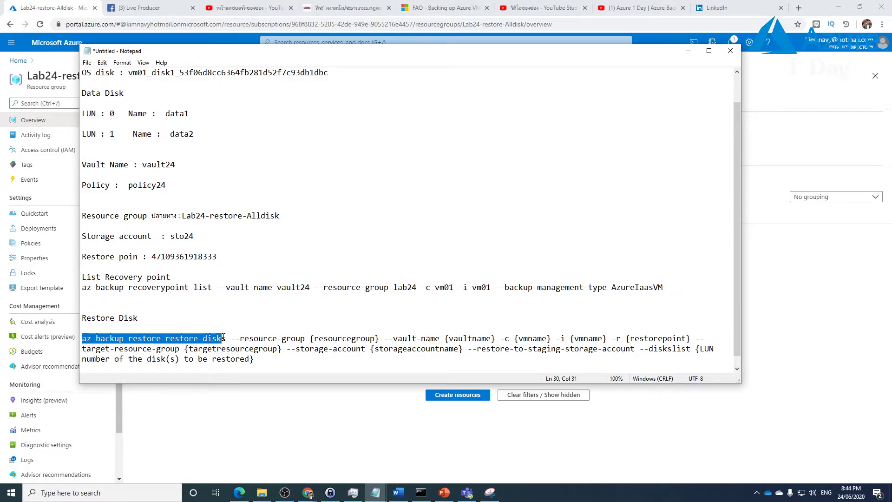
click(342, 337)
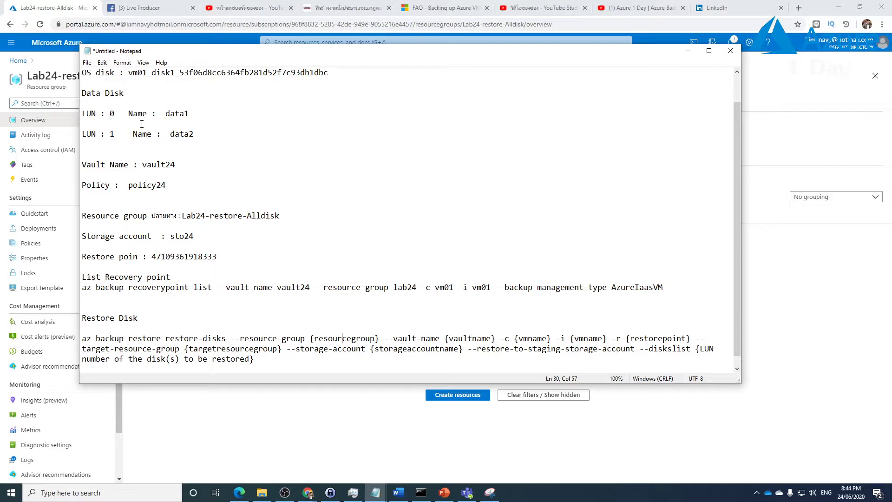
scroll(250, 180, up, 1)
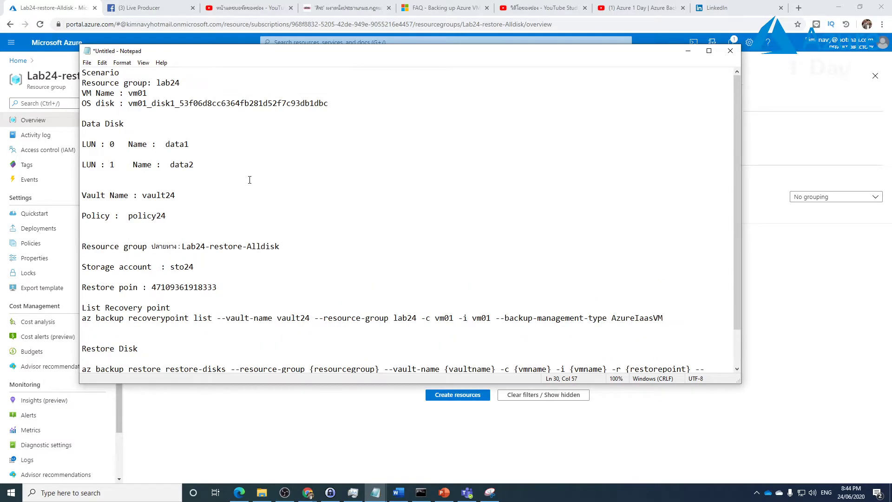
drag(181, 83, 156, 84)
right_click(162, 84)
click(178, 113)
scroll(361, 336, down, 2)
drag(380, 328, 311, 330)
key(ctrl+v)
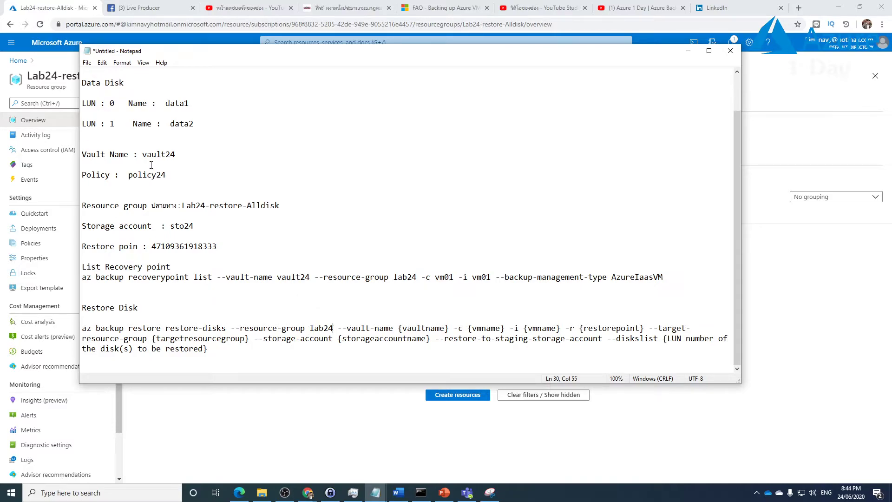
Step: Replace the {vaultname} placeholder in the restore-disks command with the noted vault name, vault24
drag(180, 157, 142, 155)
right_click(147, 157)
click(177, 185)
drag(449, 327, 398, 328)
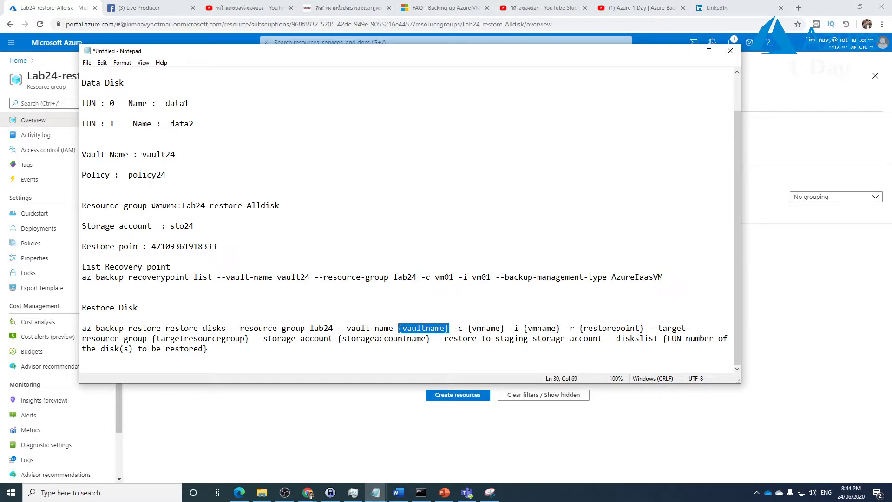
key(ctrl+v)
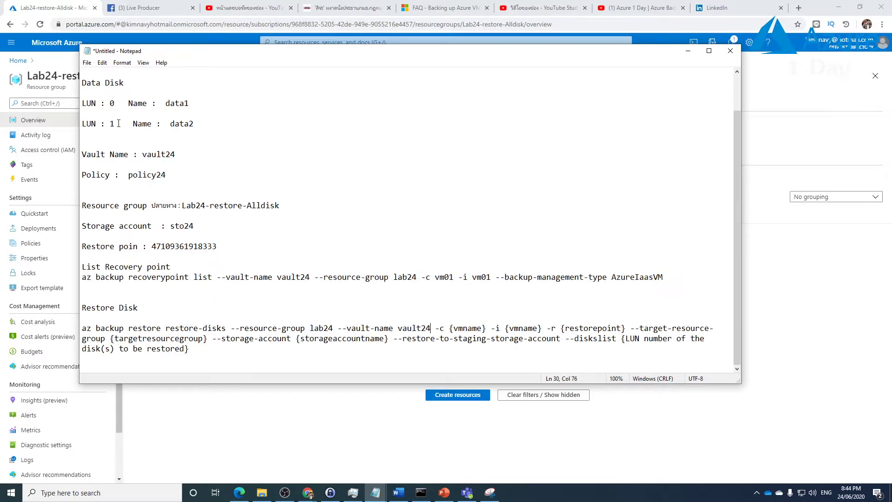
Step: Replace both {vmname} placeholders, for the -c and -i parameters of the restore-disks command, with vm01
scroll(112, 128, up, 2)
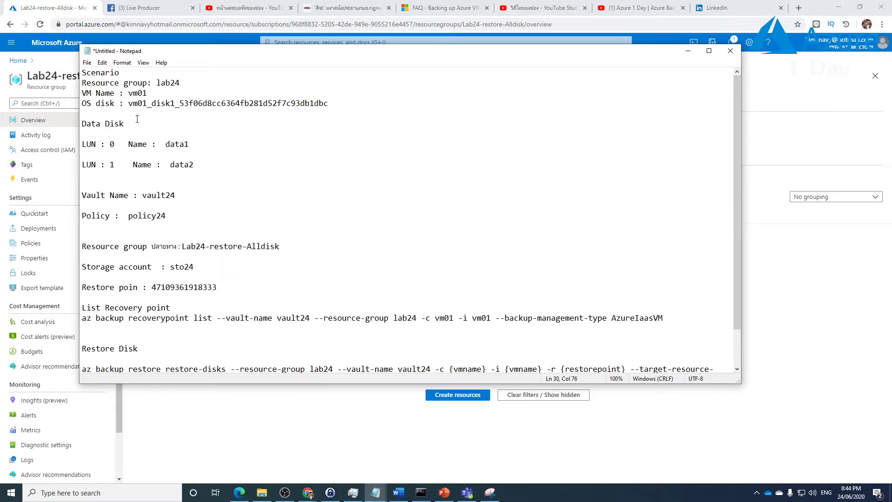
double_click(140, 93)
right_click(137, 94)
click(163, 125)
scroll(486, 256, down, 2)
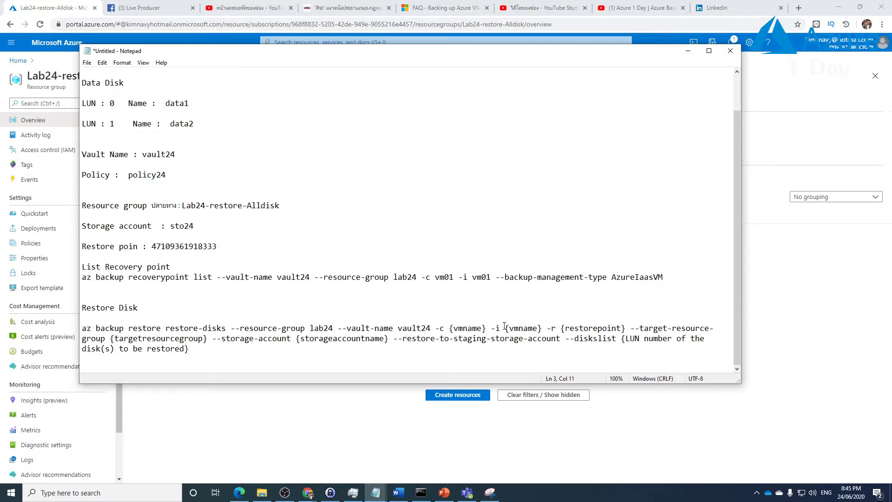
drag(486, 328, 450, 329)
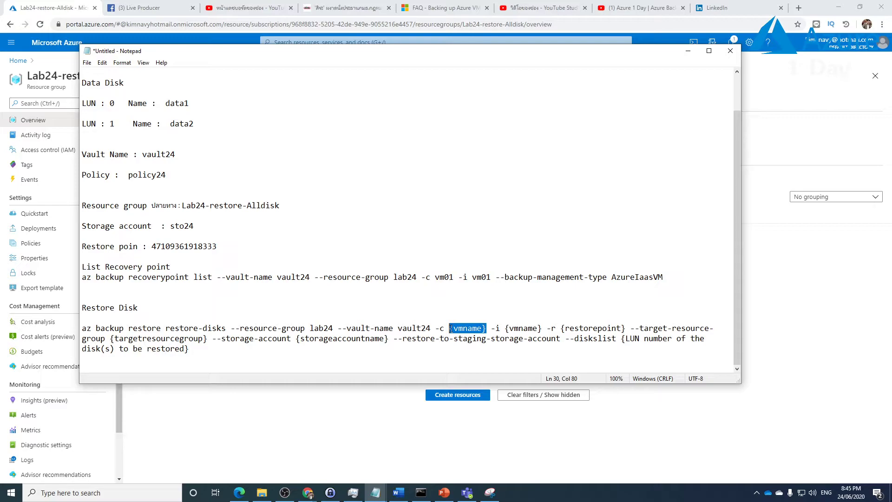
text(vm01)
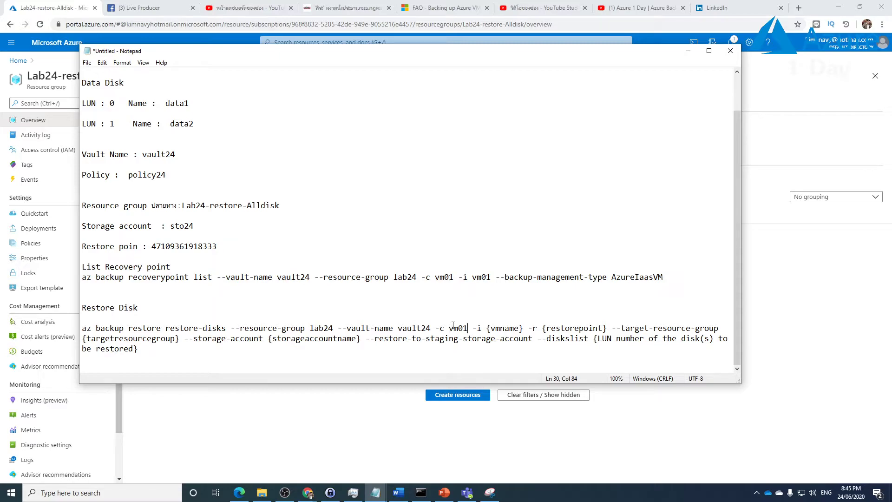
drag(491, 278, 472, 277)
drag(524, 330, 487, 333)
key(ctrl+v)
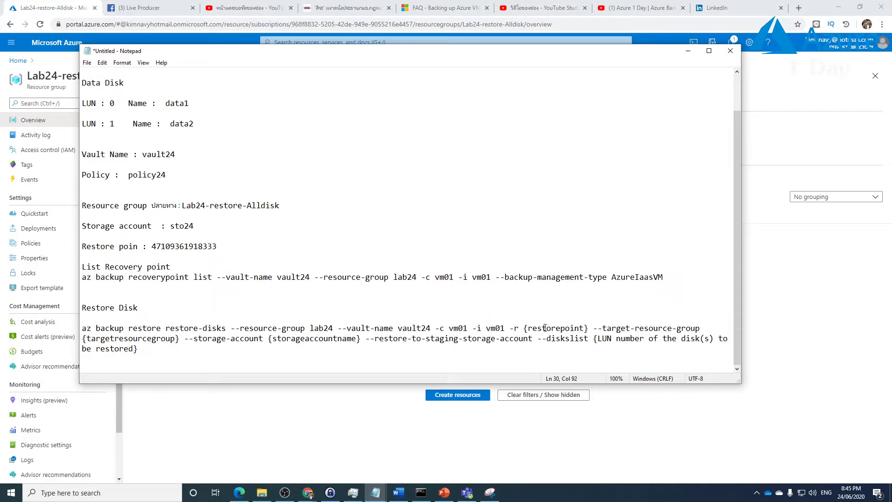
drag(524, 329, 573, 329)
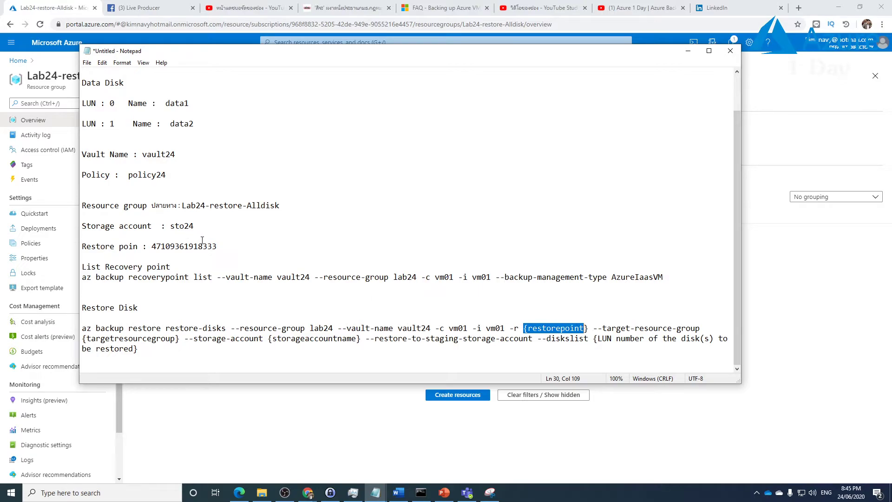
drag(679, 278, 81, 278)
drag(217, 246, 149, 247)
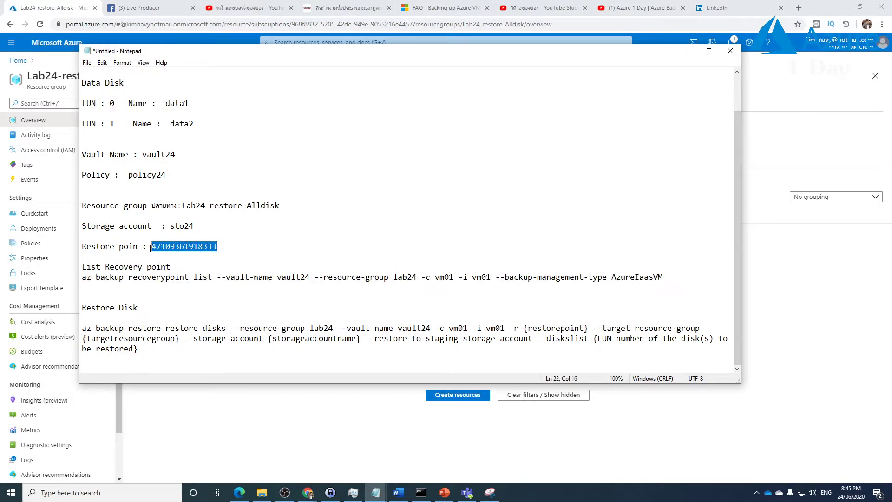
right_click(158, 247)
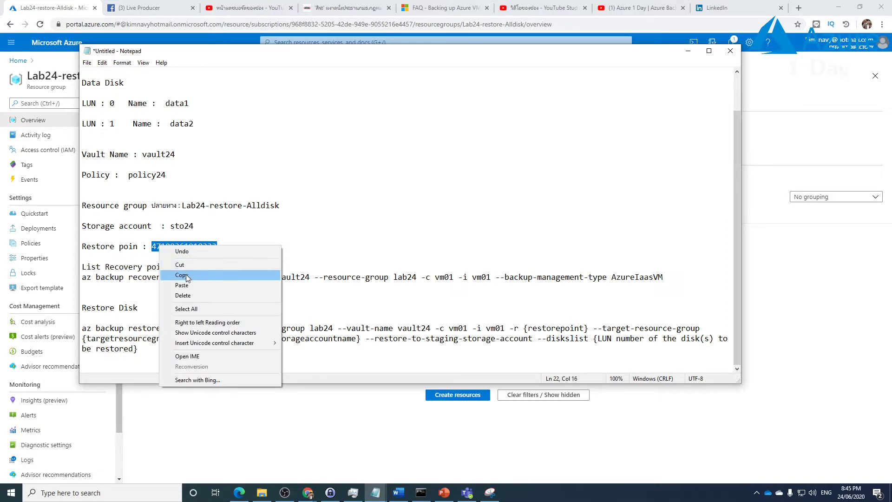
click(185, 275)
drag(589, 328, 519, 331)
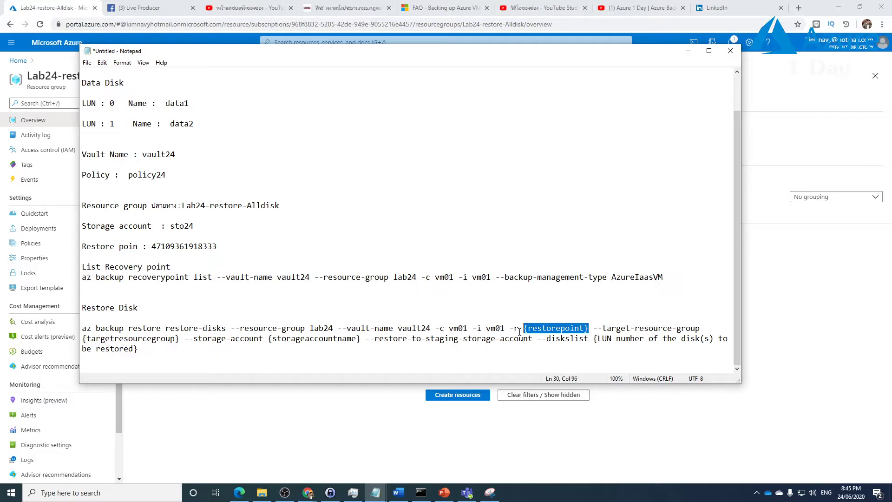
key(ctrl+v)
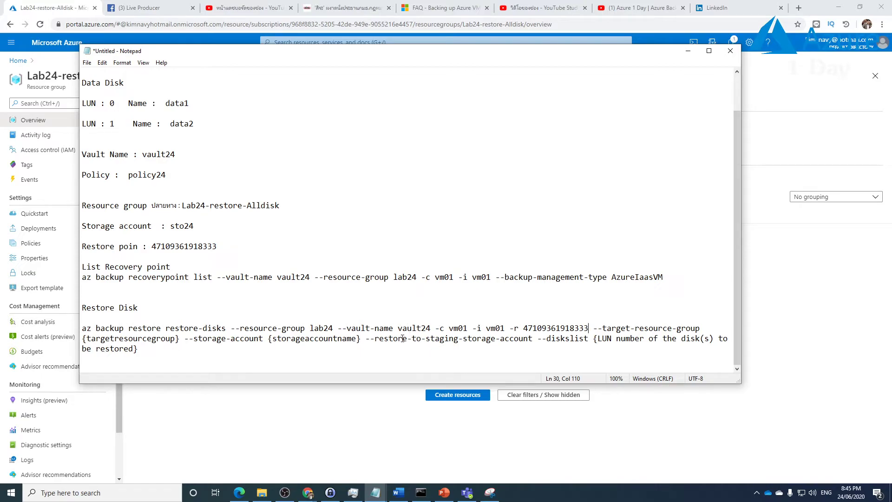
Step: Replace the {targetresourcegroup} placeholder in the restore-disks command with Lab24-restore-Alldisk from the notes
drag(280, 206, 182, 206)
right_click(195, 207)
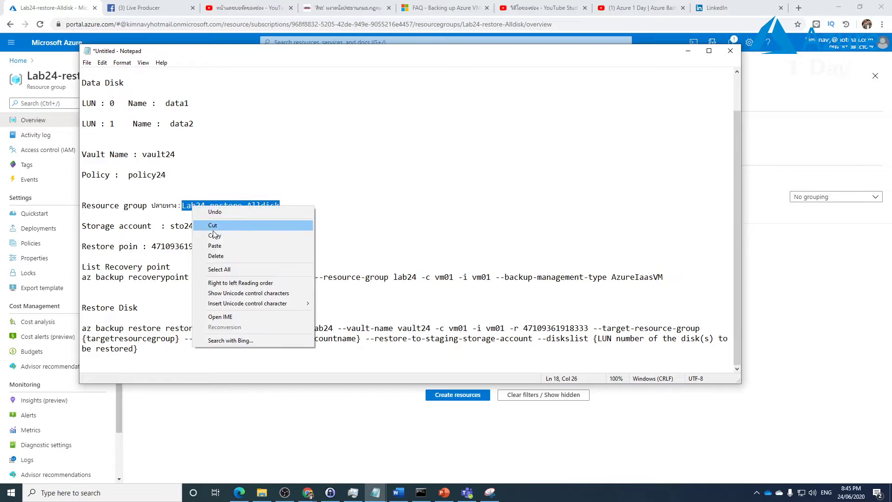
click(214, 236)
drag(180, 338, 76, 335)
key(ctrl+v)
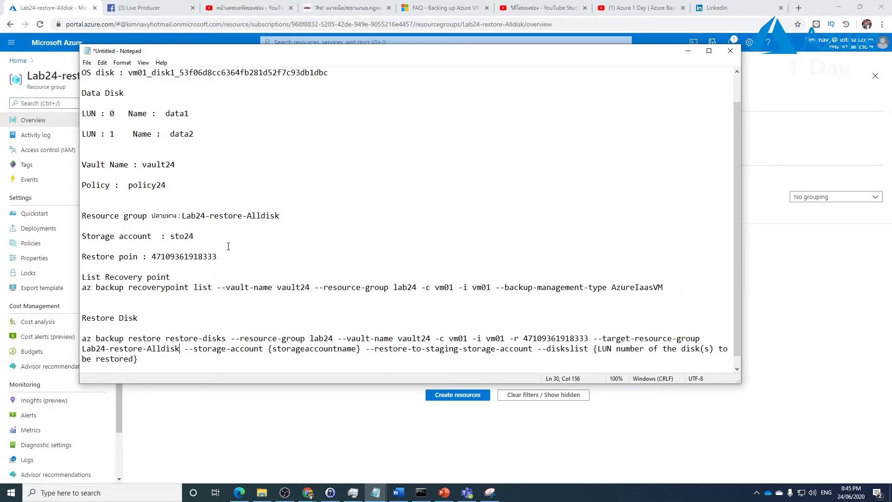
Step: Fill in sto24 as the restore-disks command's storage account and set --diskslist to LUNs 0 1
drag(195, 237, 170, 237)
right_click(179, 237)
click(203, 267)
drag(361, 348, 267, 348)
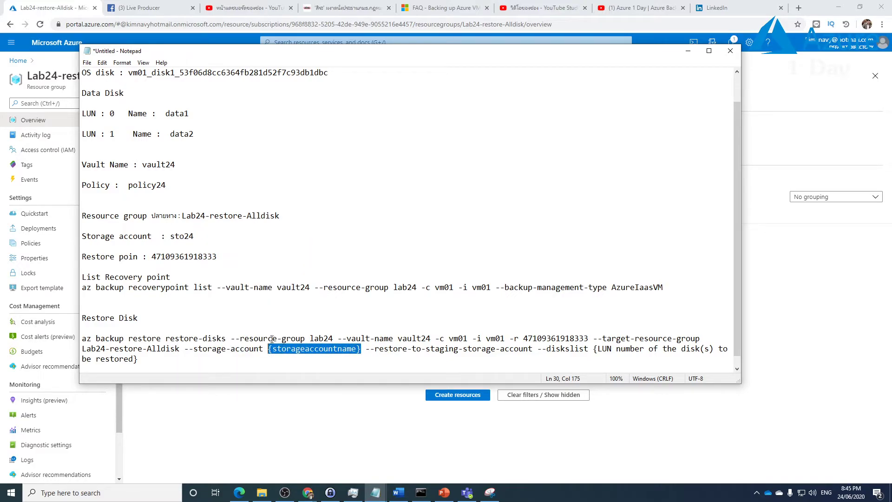
key(ctrl+v)
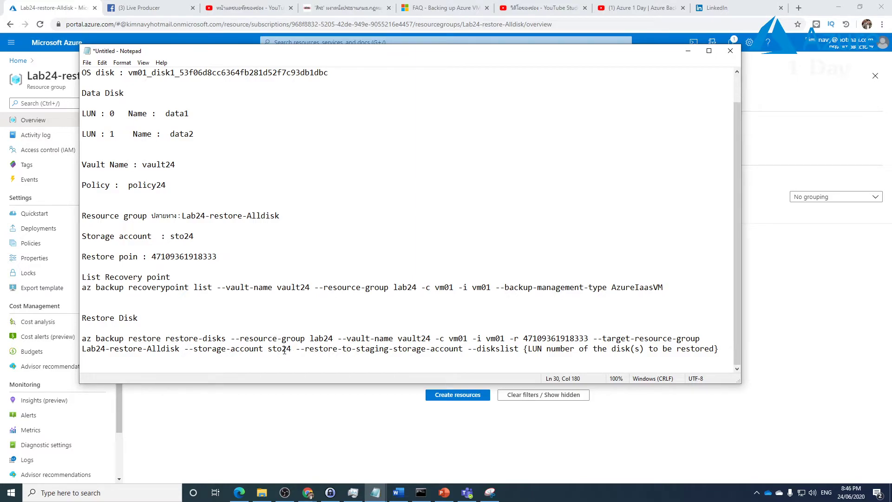
drag(524, 352, 718, 347)
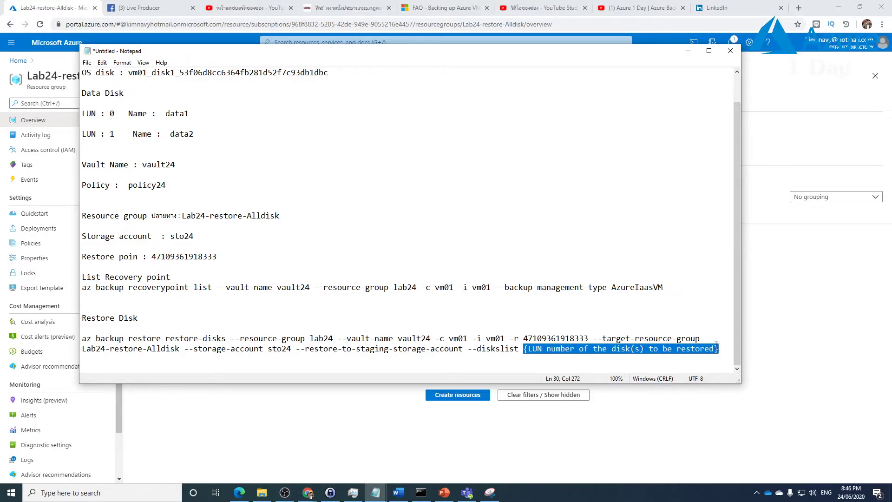
text(0 1)
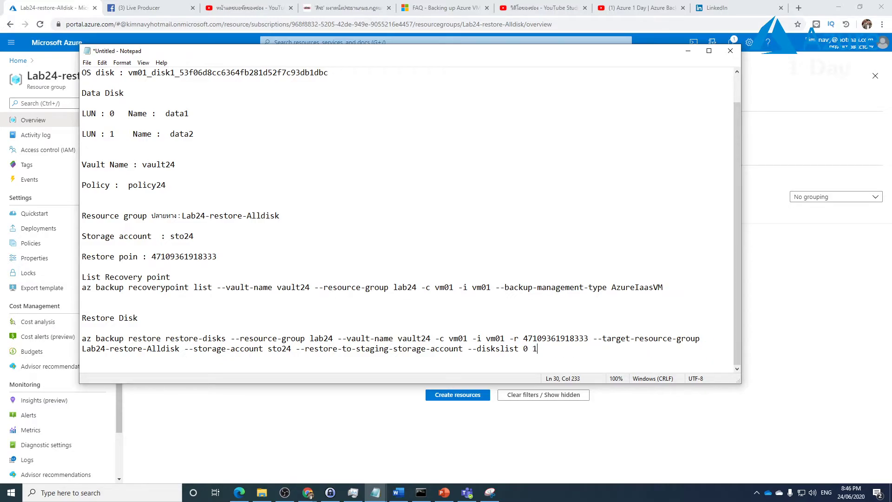
Step: Review the completed restore-disks command's resource group, vault, VM, restore point, target resource group, storage account and disks list parameters
drag(587, 349, 94, 344)
right_click(95, 343)
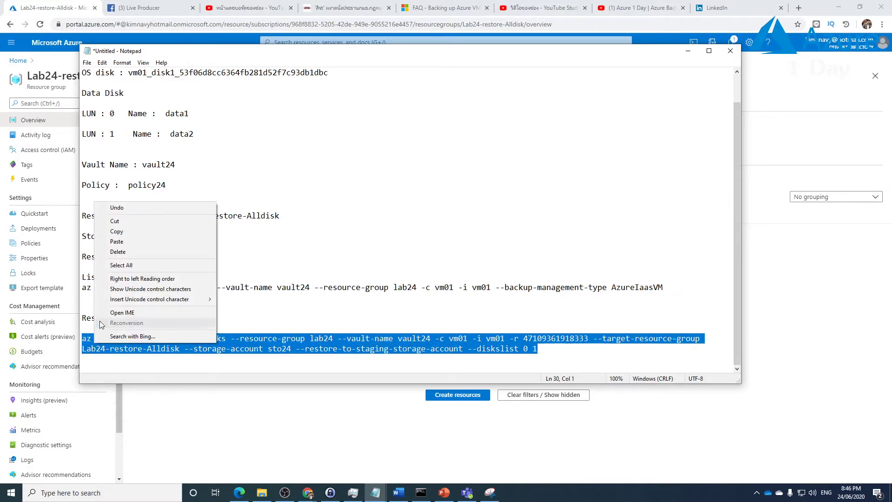
click(103, 227)
click(222, 357)
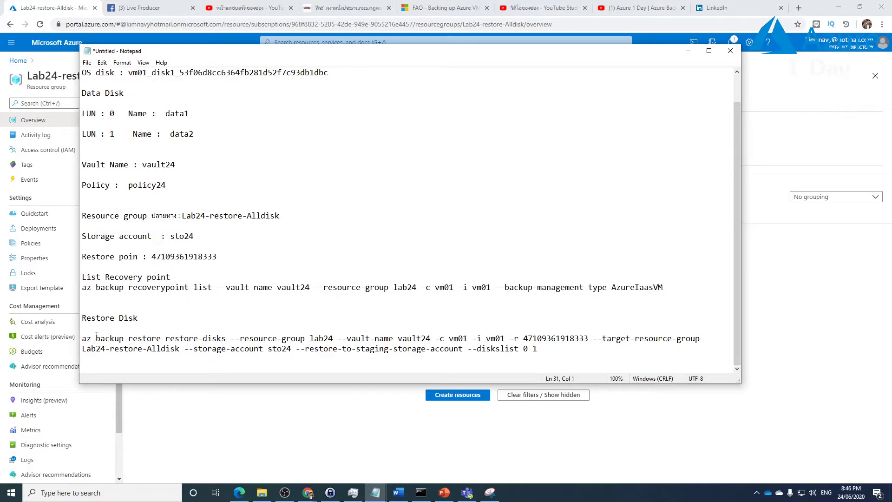
drag(81, 339, 125, 341)
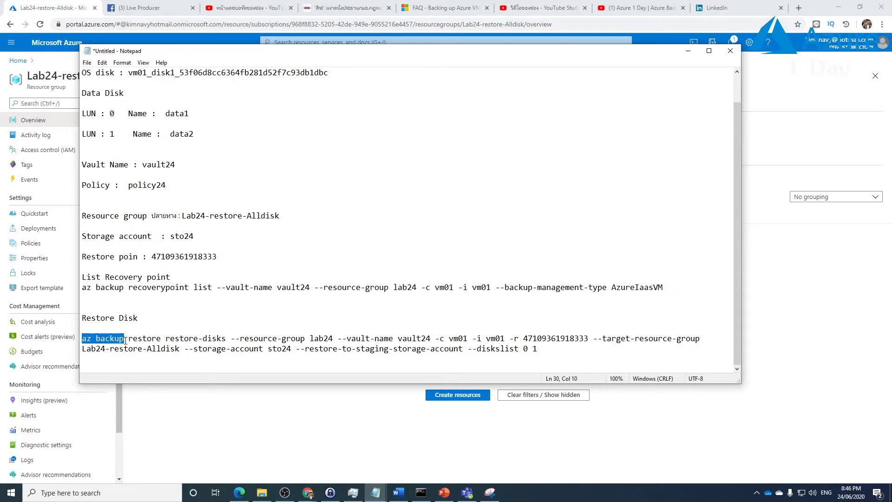
drag(129, 340, 500, 339)
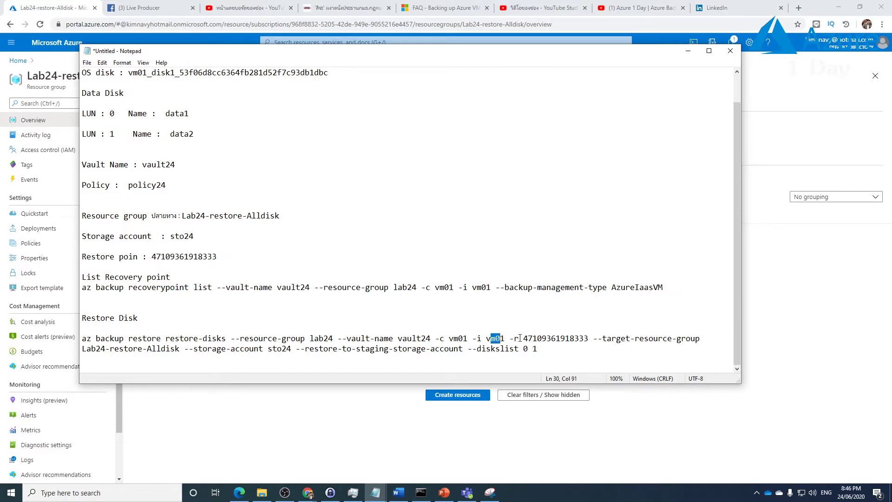
drag(521, 338, 653, 342)
click(618, 343)
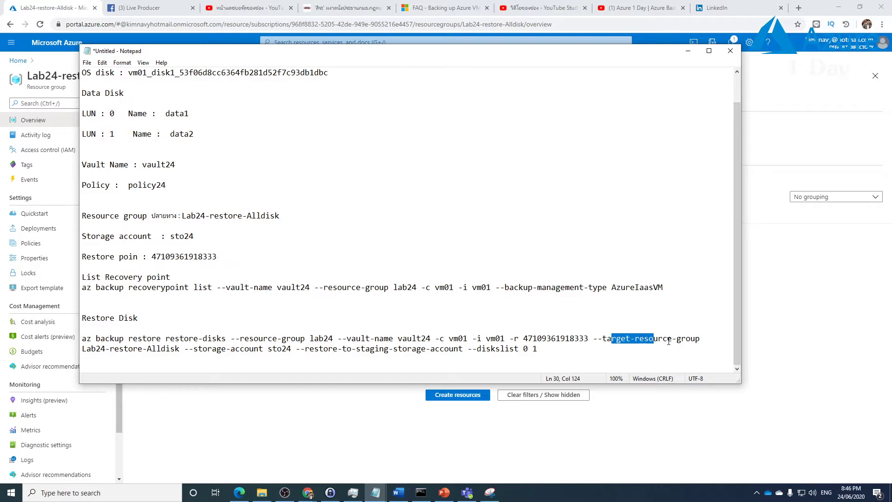
drag(180, 349, 83, 353)
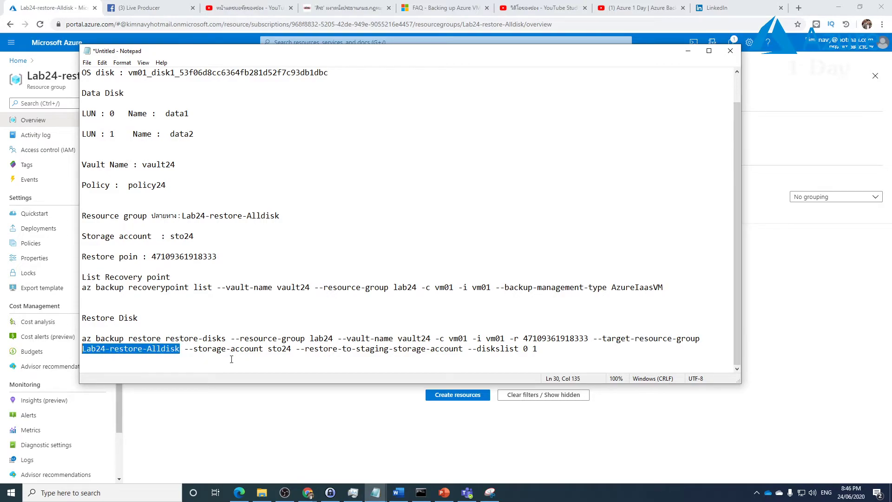
drag(267, 353, 304, 354)
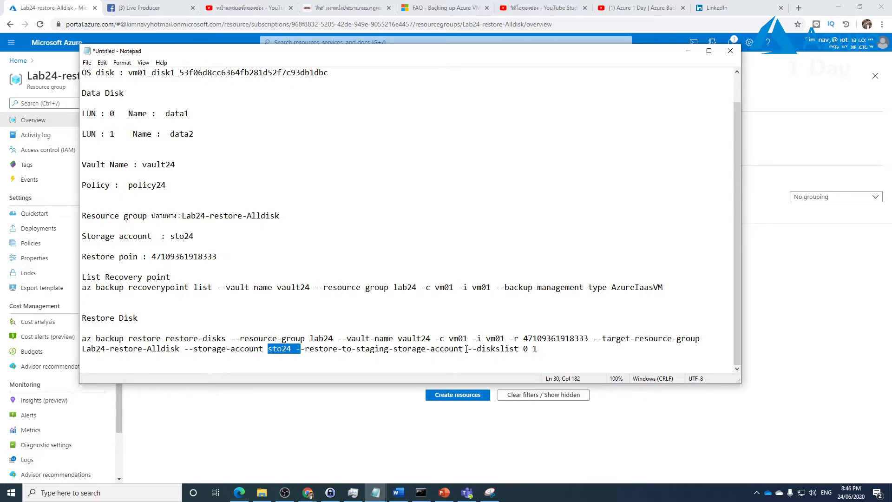
Step: Copy the completed restore-disks command from the notes and run it in a cleared Command Prompt
drag(539, 348, 82, 338)
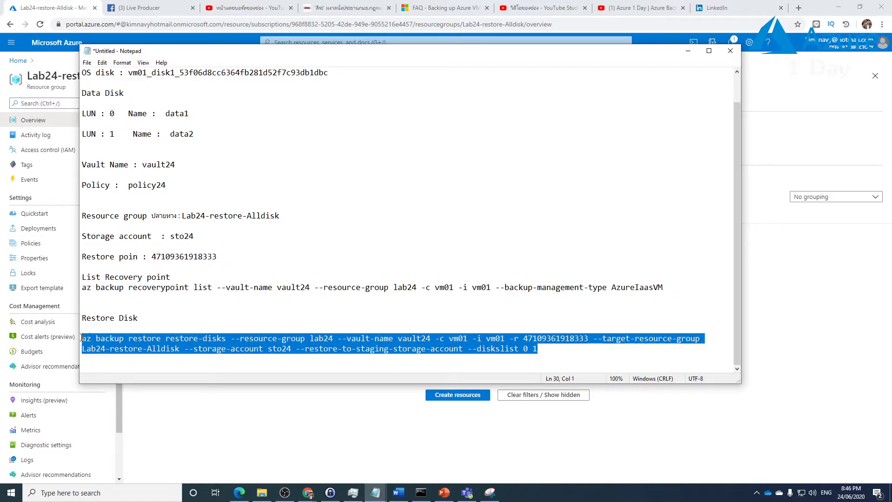
right_click(107, 342)
click(146, 374)
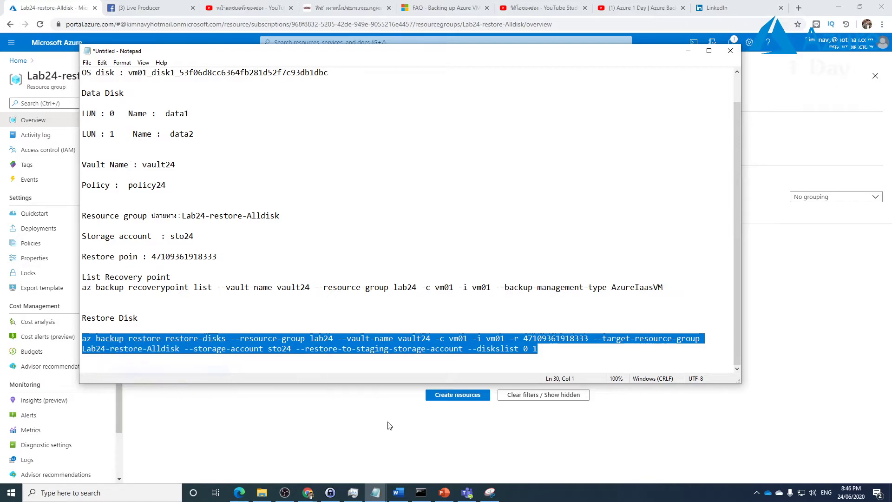
click(420, 493)
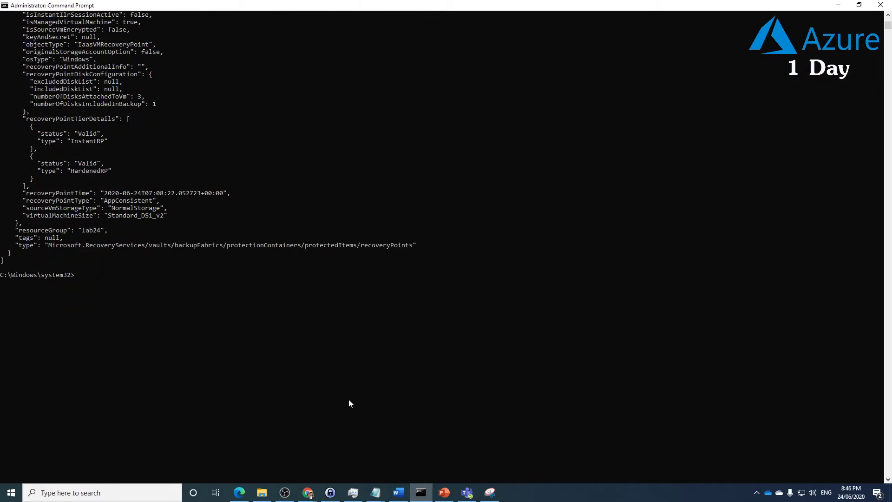
text(cls)
key(Return)
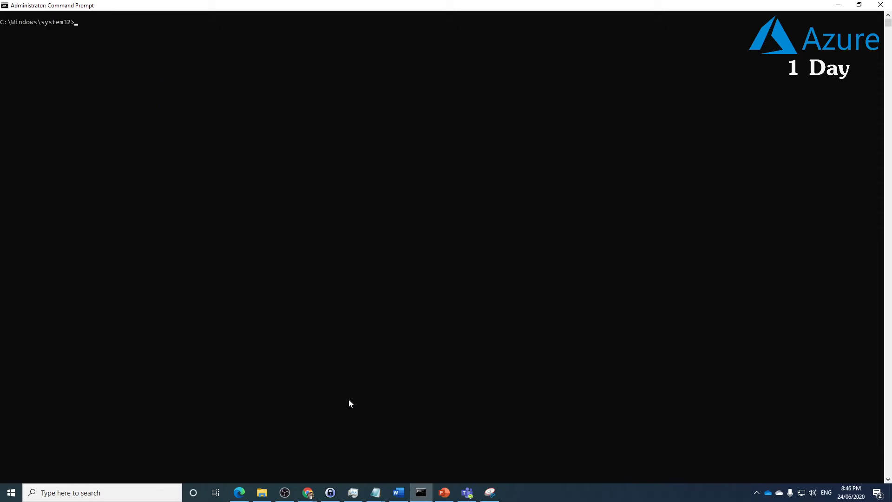
key(ctrl+v)
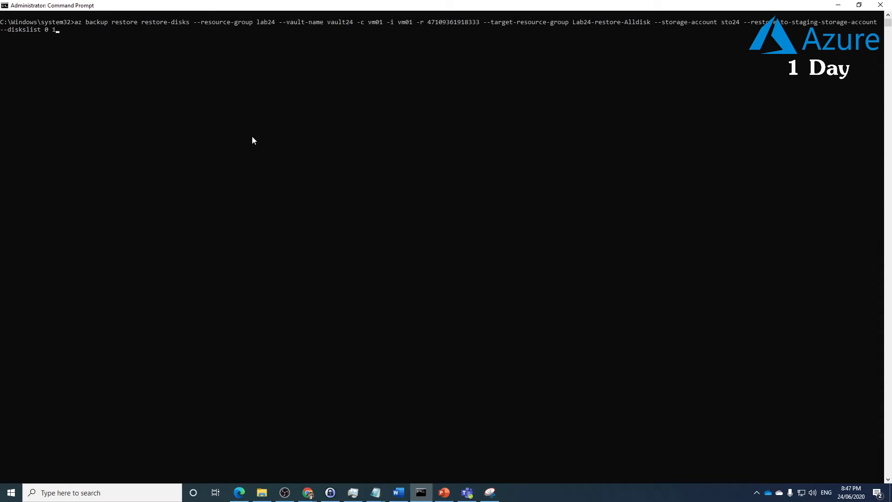
key(Return)
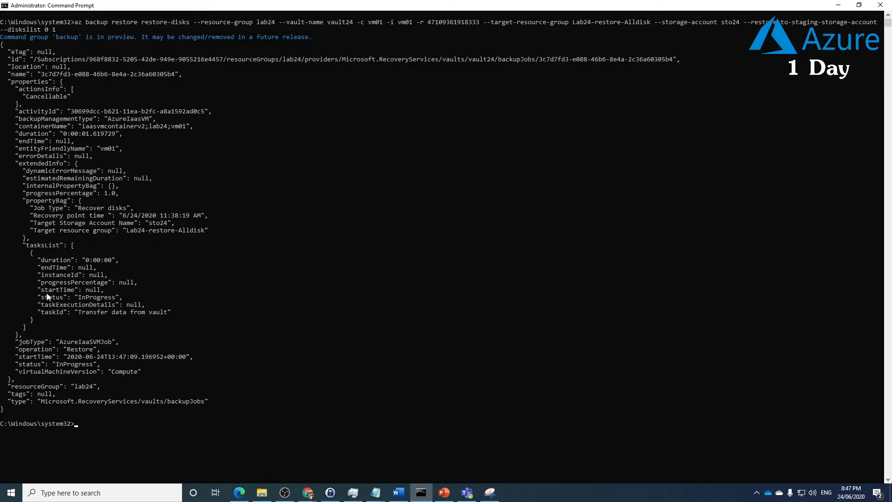
Step: Return to the Azure portal and refresh the Lab24-restore-Alldisk resource group's overview
click(843, 5)
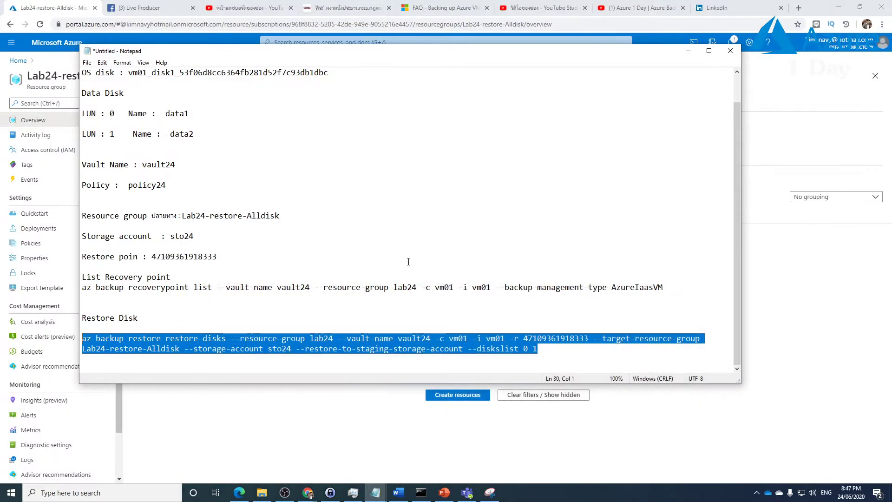
click(798, 256)
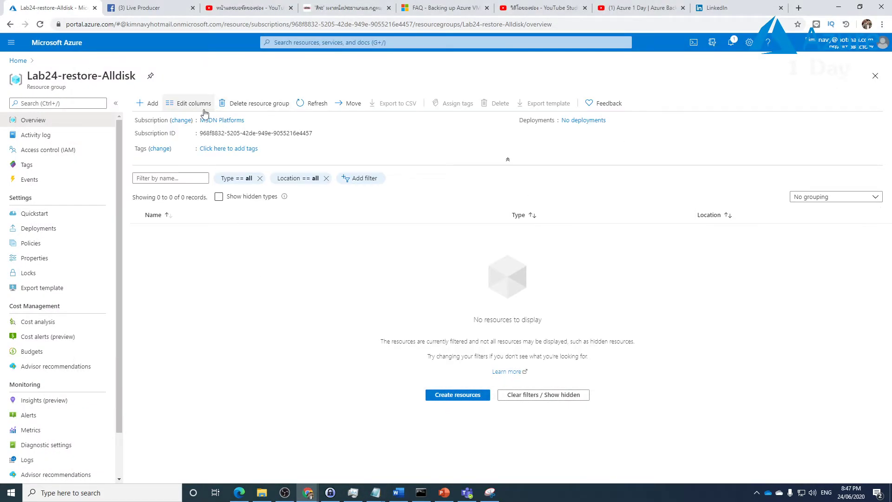
click(316, 103)
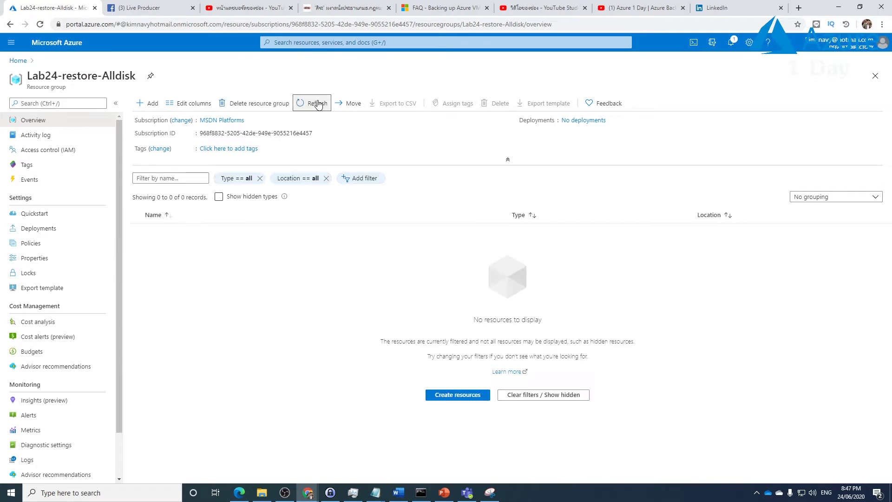
Step: Open vault24's backup jobs and view the details of vm01's in-progress Restore job
click(18, 61)
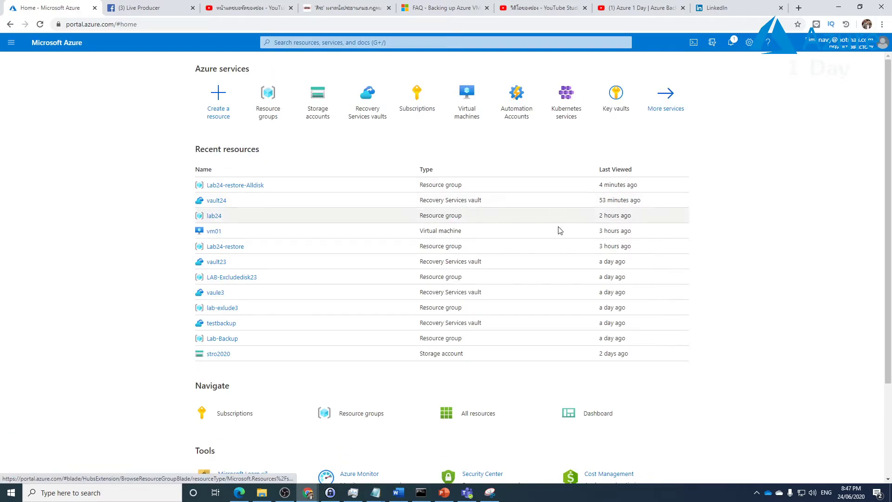
click(215, 200)
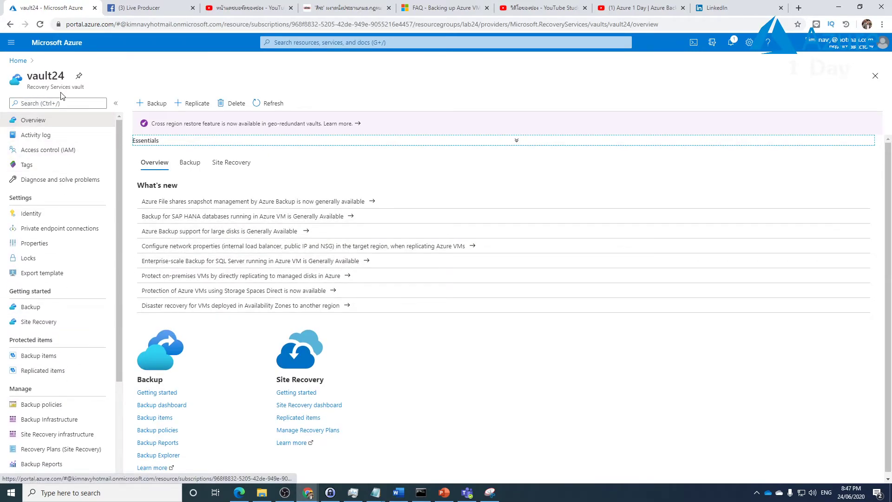
scroll(111, 273, down, 3)
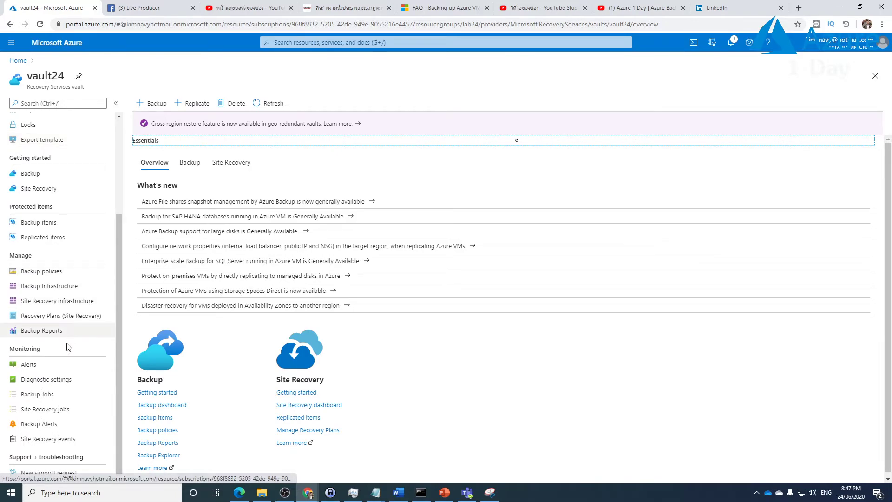
click(40, 398)
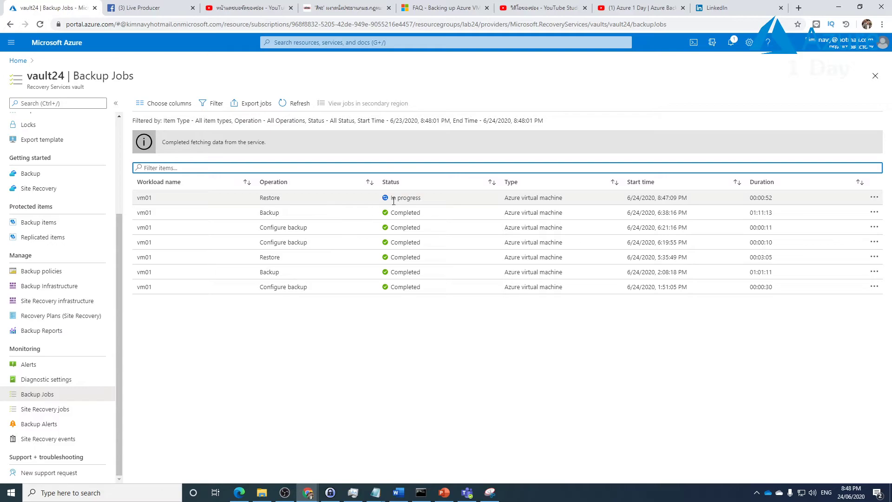
click(411, 199)
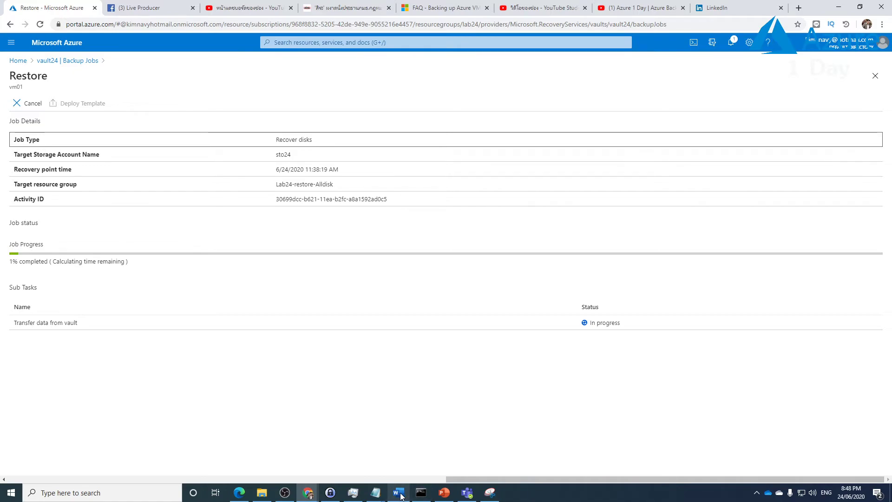
Step: Switch to the ExcludeDisk_PreviewDoc Word document and compare the include and exclude disk-list settings in the Configure backup commands
mouse_move(400, 496)
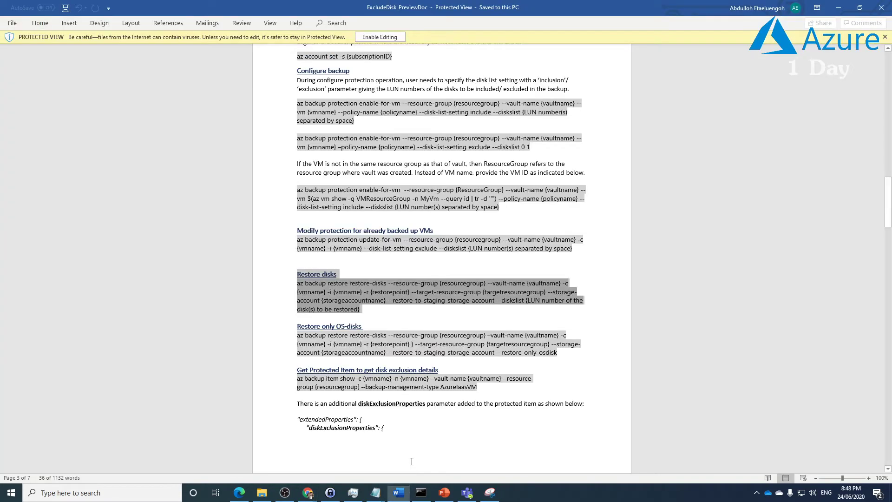
click(398, 448)
scroll(511, 315, up, 3)
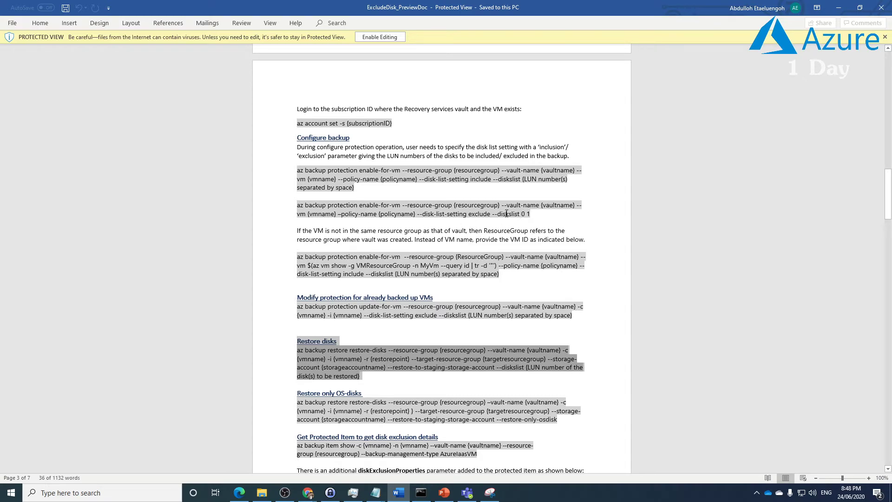
mouse_move(491, 214)
mouse_down()
mouse_move(466, 214)
mouse_move(491, 213)
mouse_up()
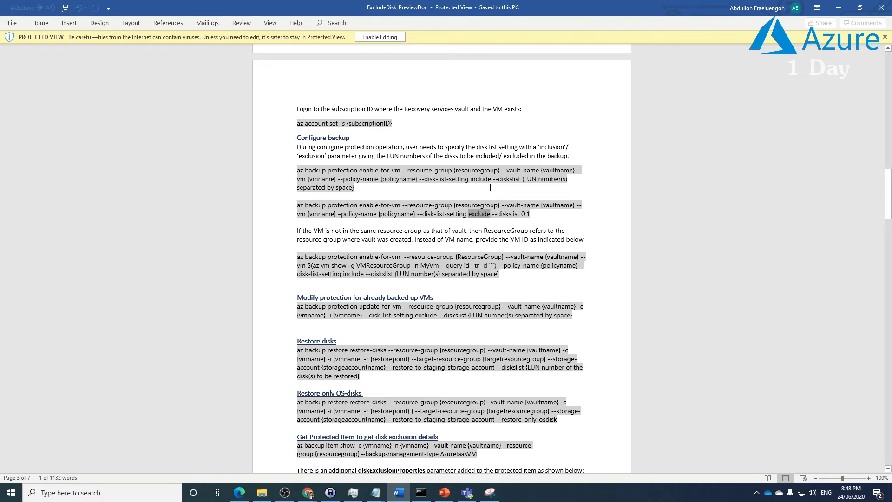
click(477, 213)
double_click(477, 214)
drag(476, 180, 471, 180)
click(489, 219)
drag(489, 215, 468, 215)
drag(491, 216, 469, 215)
drag(491, 180, 470, 180)
drag(491, 215, 470, 213)
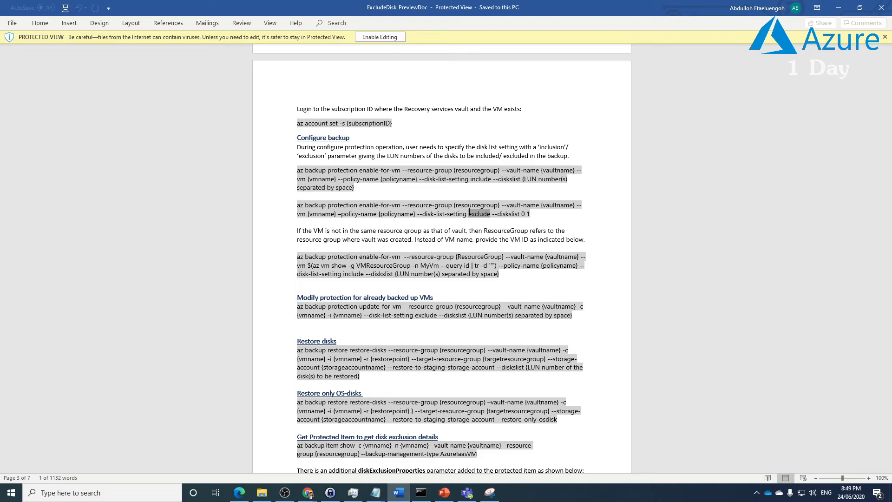
click(479, 217)
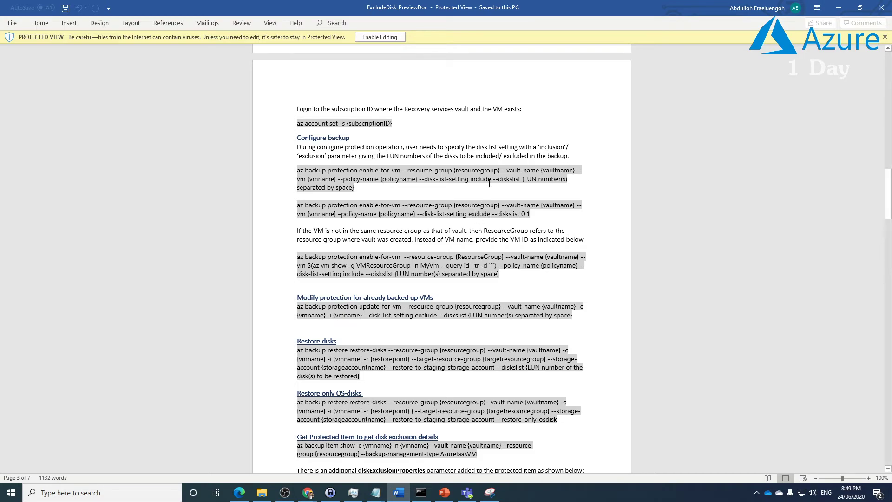
double_click(476, 179)
scroll(477, 224, down, 2)
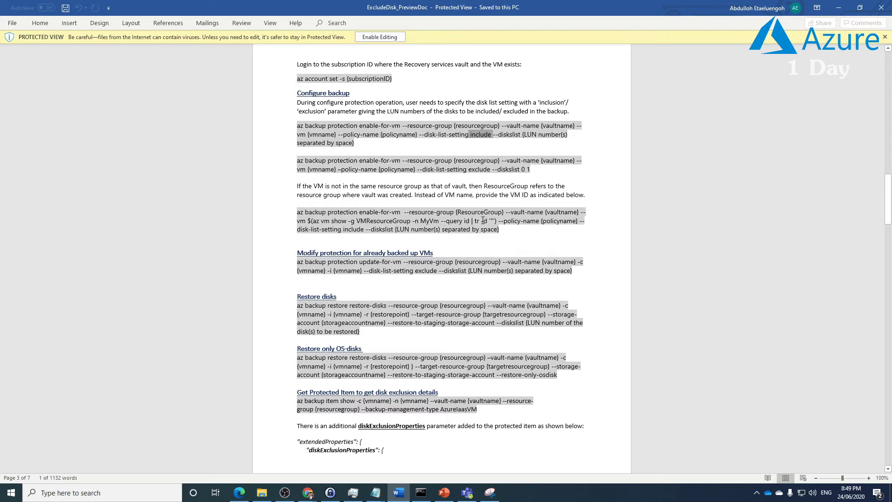
drag(492, 170, 468, 169)
Step: Examine the update-for-vm command and its exclude setting under Modify protection for already backed up VMs
drag(393, 269, 439, 270)
click(402, 270)
drag(298, 263, 369, 263)
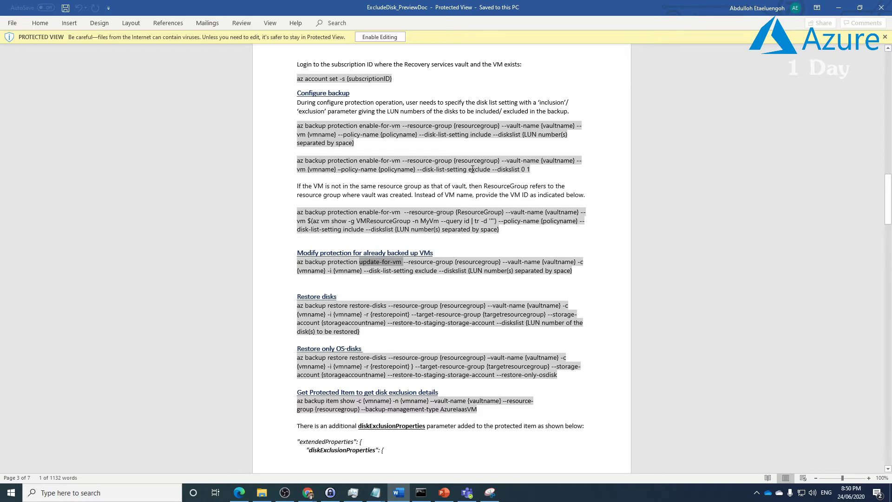
drag(423, 269, 415, 270)
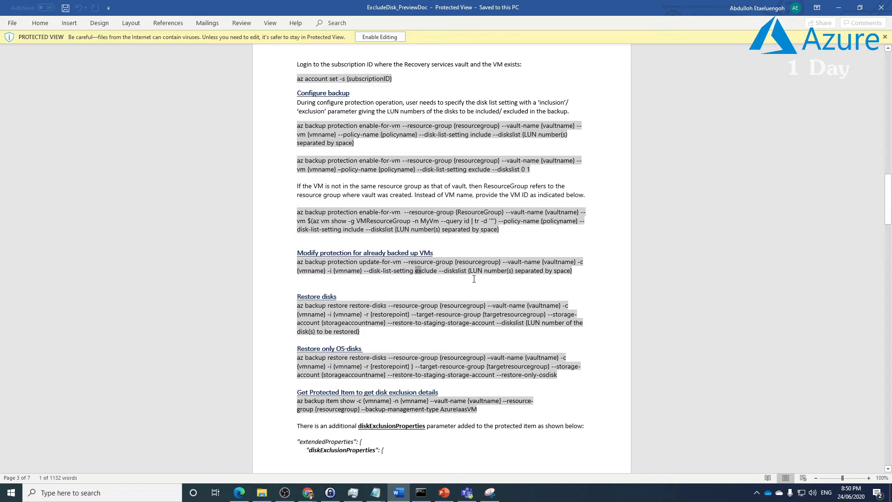
Step: Review the document's Restore disks command and the Restore only OS-disks command with its --restore-only-osdisk parameter
scroll(474, 286, down, 3)
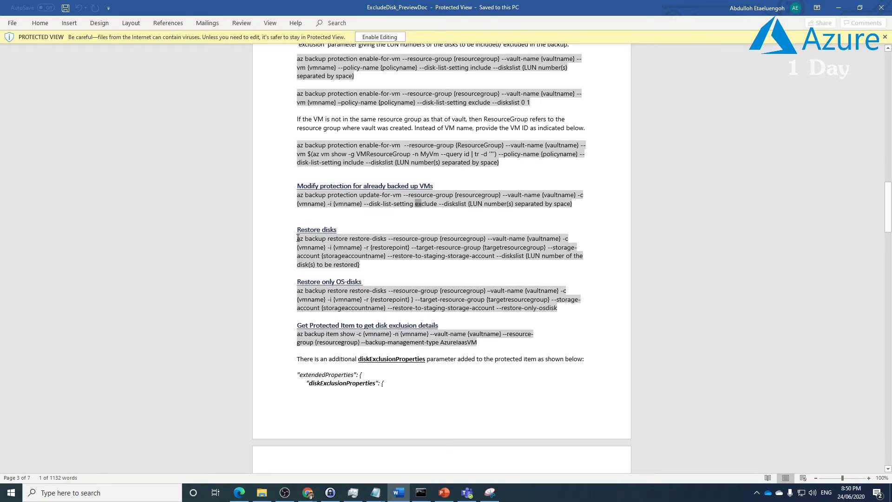
drag(298, 238, 364, 273)
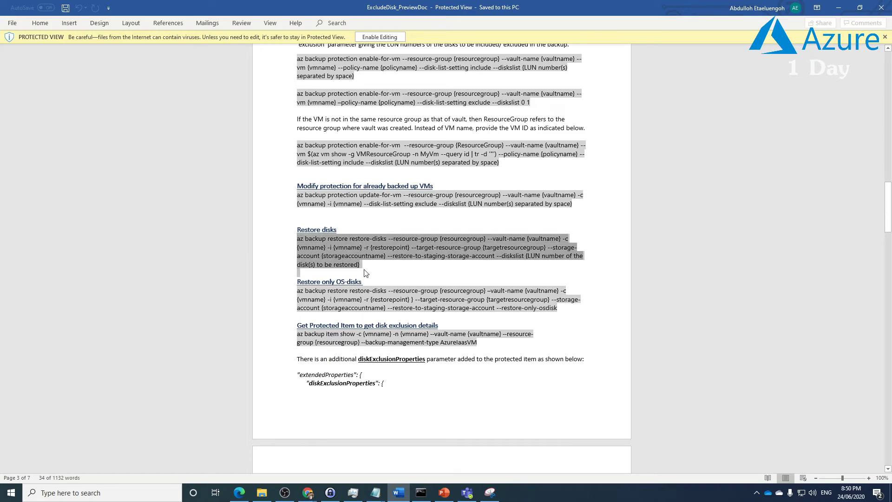
click(428, 267)
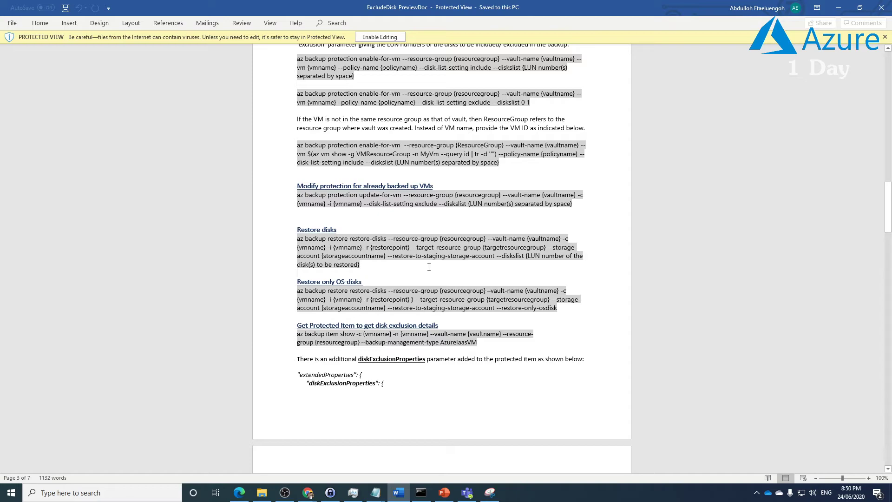
drag(380, 263, 300, 240)
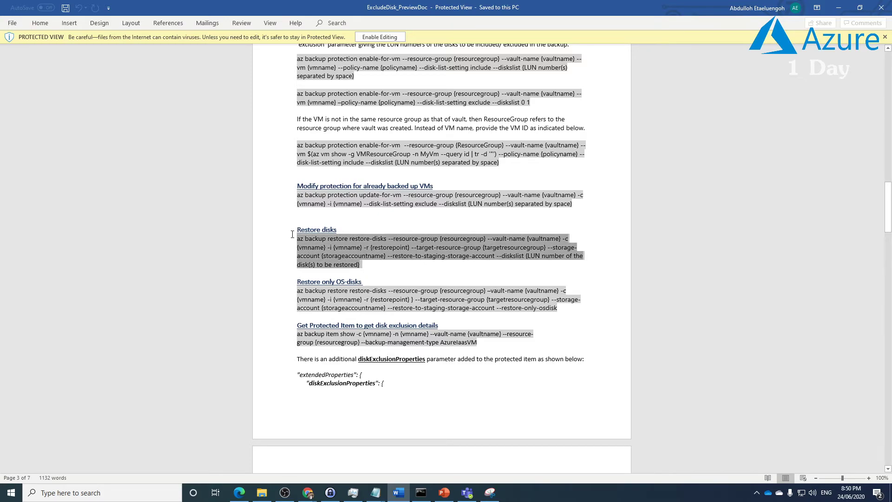
click(414, 250)
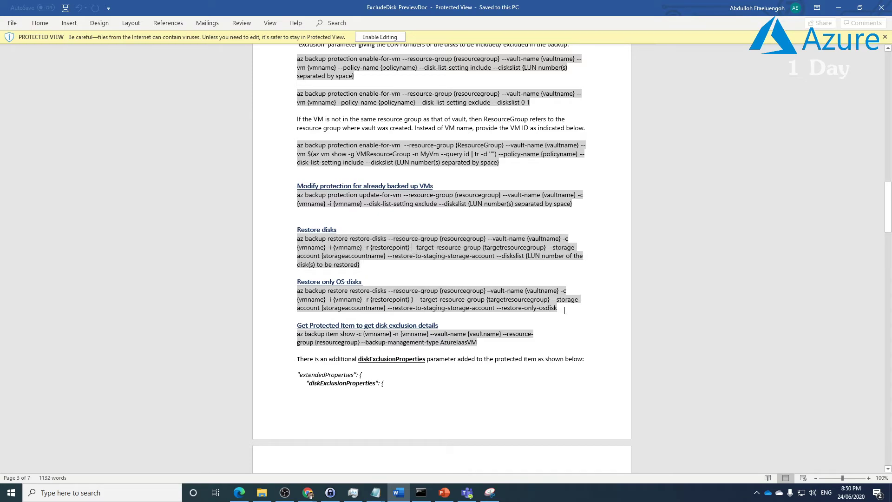
drag(565, 310, 298, 282)
scroll(628, 316, down, 3)
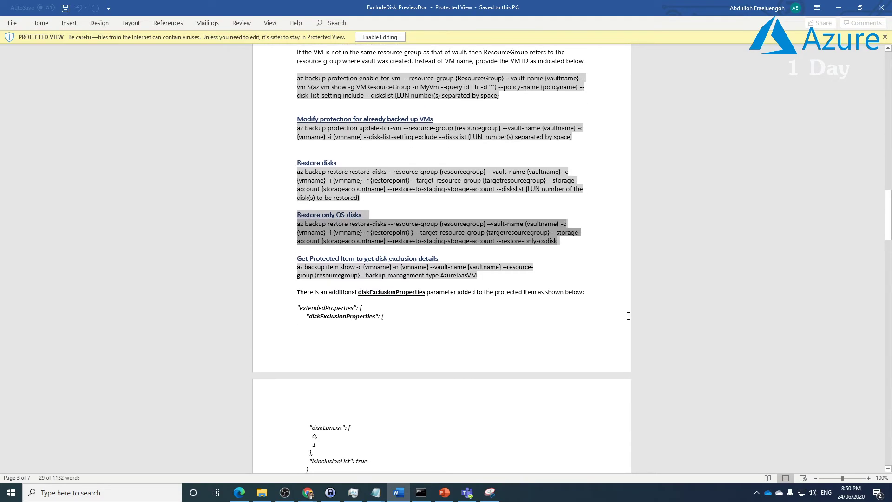
Step: Skim the document from its selective disk backup introduction through the Selective Disk Restore, Billing and CLI cmdlets sections
scroll(636, 313, up, 20)
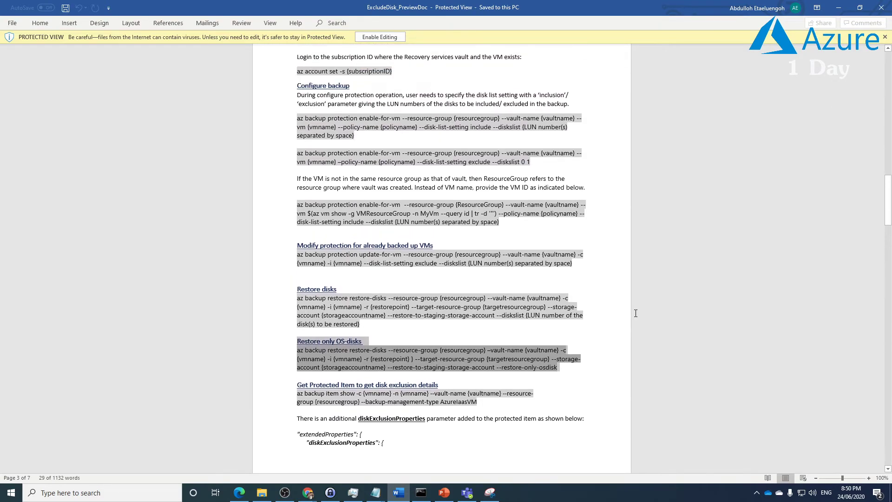
scroll(637, 313, up, 12)
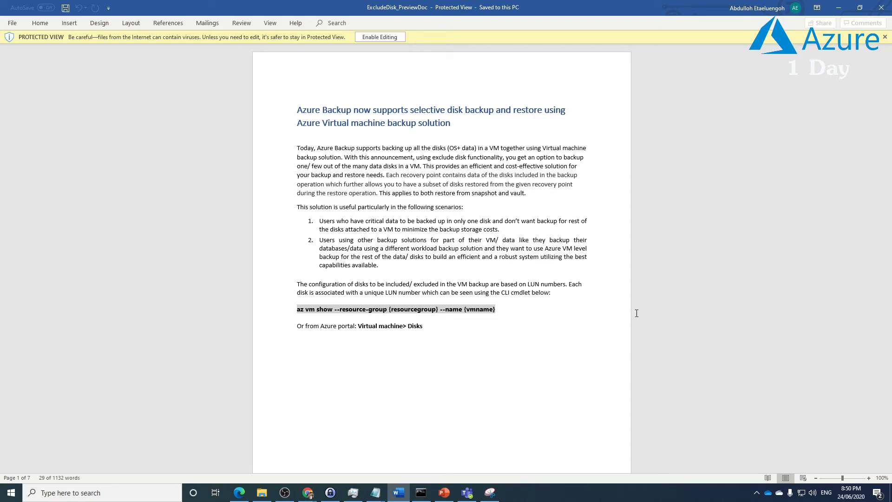
scroll(637, 313, down, 20)
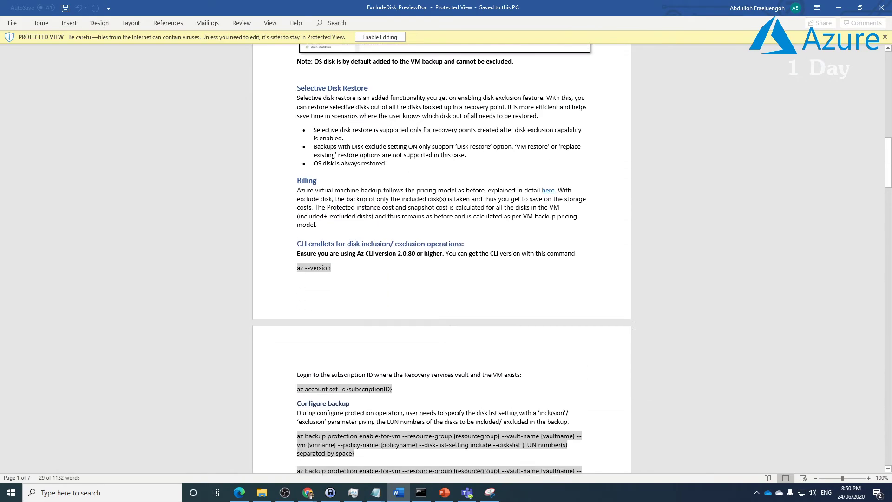
scroll(633, 326, down, 20)
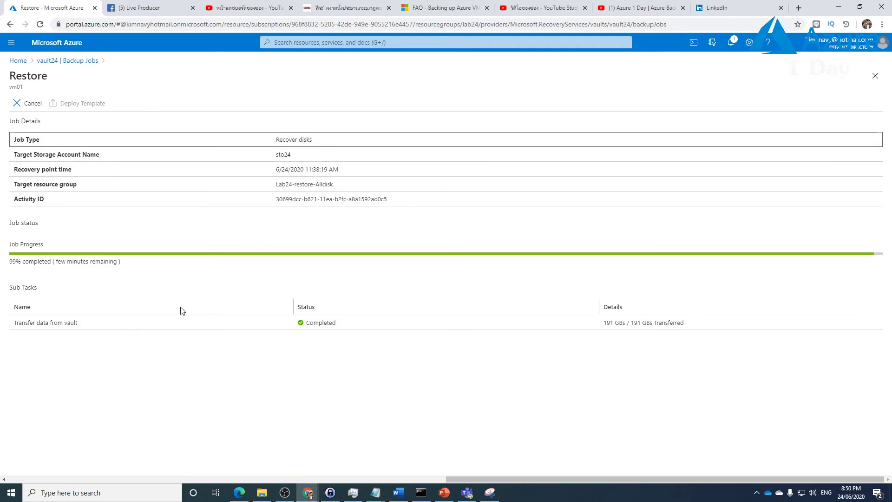
Step: Switch to the Azure portal, refresh vault24's backup jobs and open the details of vm01's latest Restore job
click(67, 61)
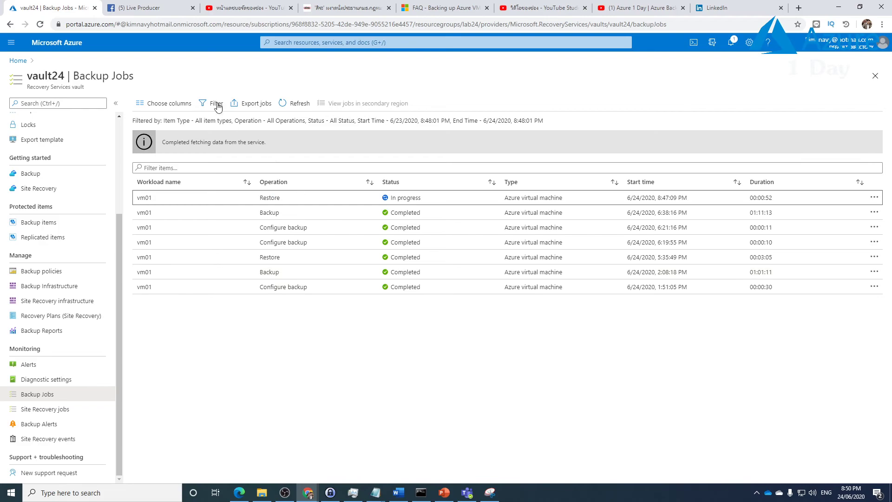
click(293, 105)
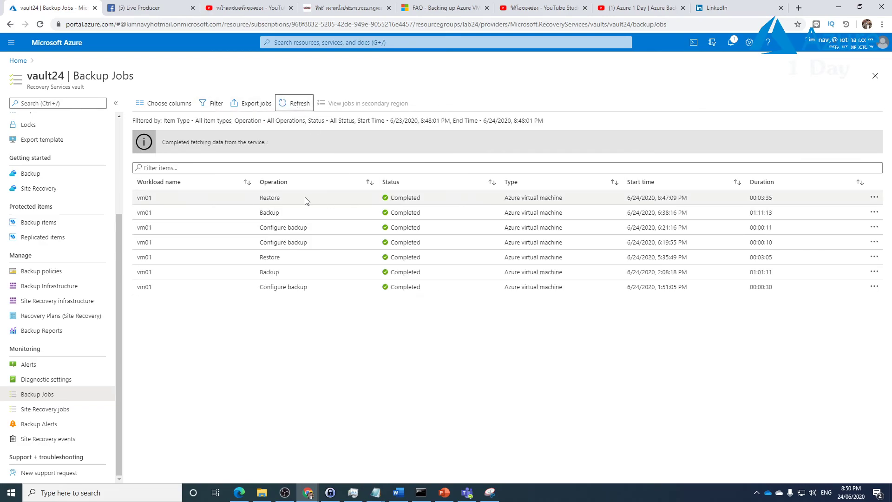
click(302, 205)
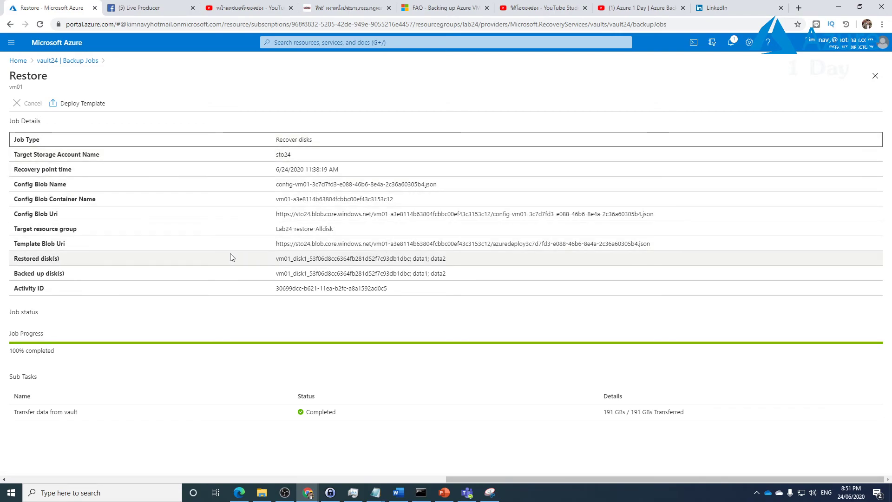
Step: Compare the restore job's restored disks with its backed-up disks and check the target resource group
drag(278, 260, 446, 257)
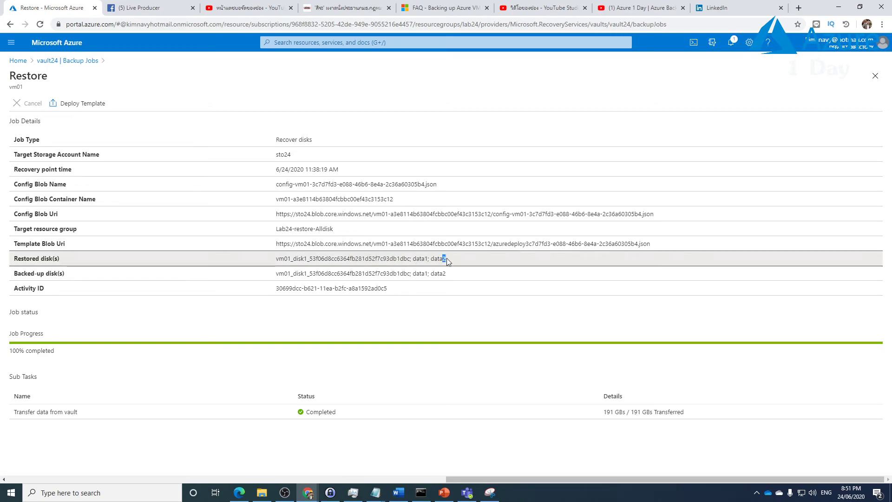
drag(278, 273, 484, 284)
click(478, 282)
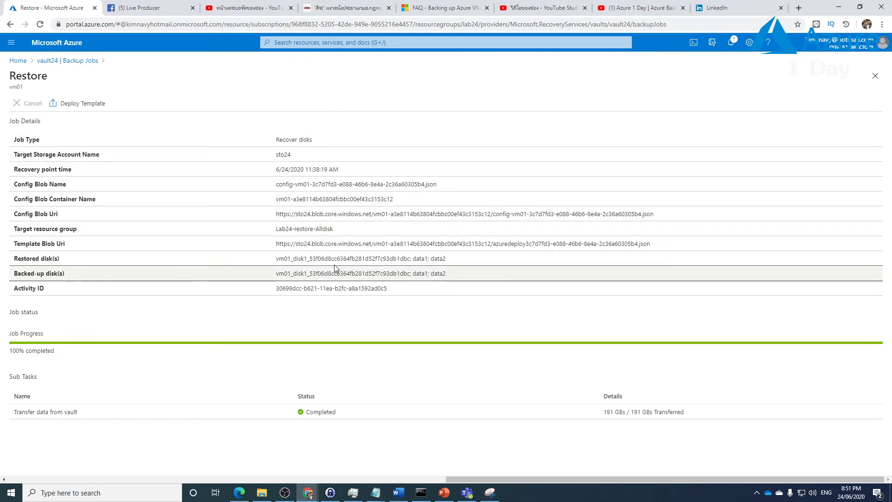
drag(333, 229, 17, 229)
drag(277, 229, 338, 234)
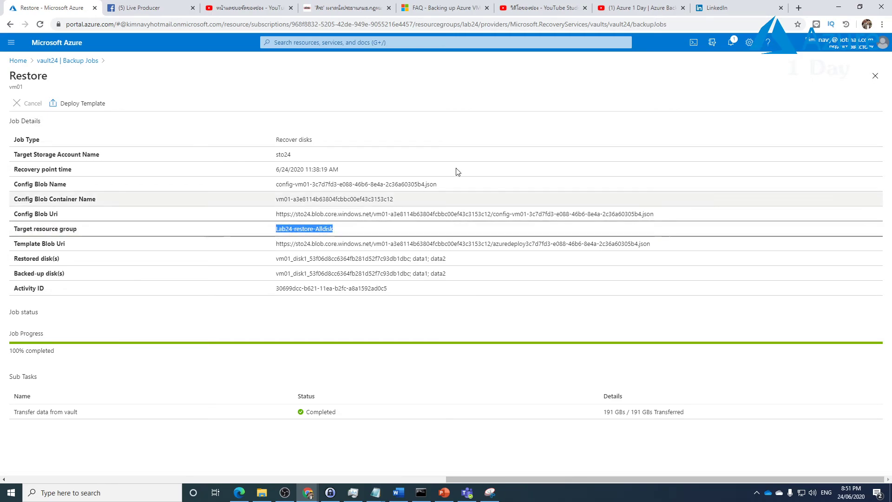
Step: Open the Lab24-restore-Alldisk resource group from the portal's resource groups list to inspect the restored disks
click(18, 60)
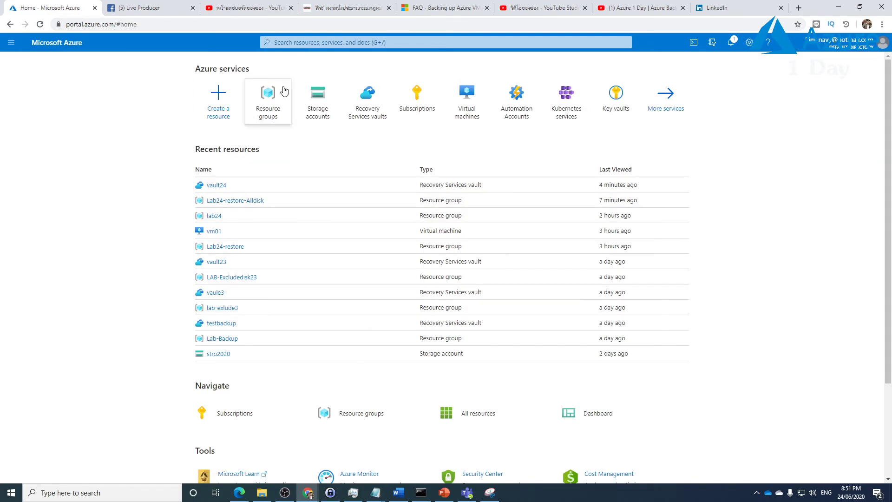
click(272, 98)
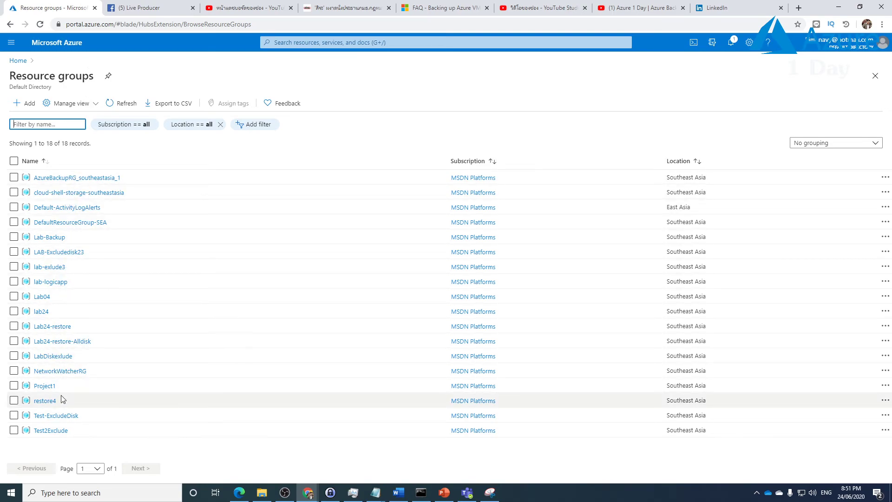
click(70, 342)
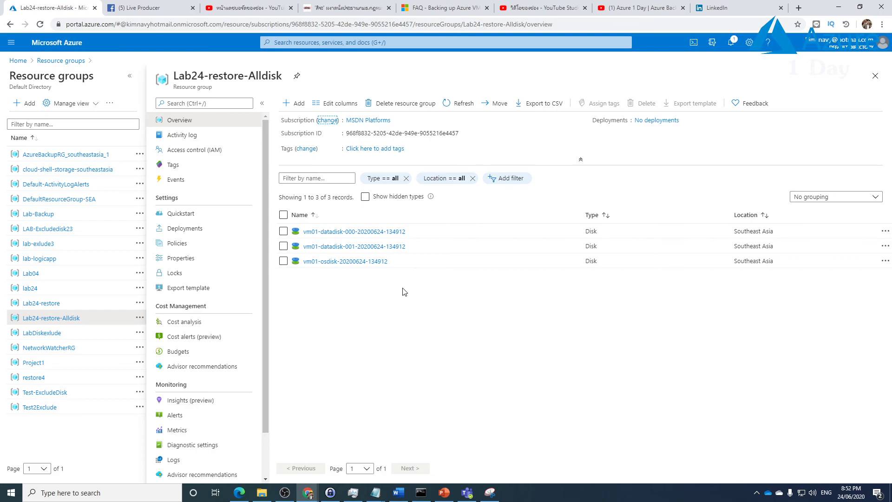
Step: Clear the Command Prompt output with cls, minimize that window and return to the portal's resource groups list
click(421, 491)
scroll(195, 375, down, 1)
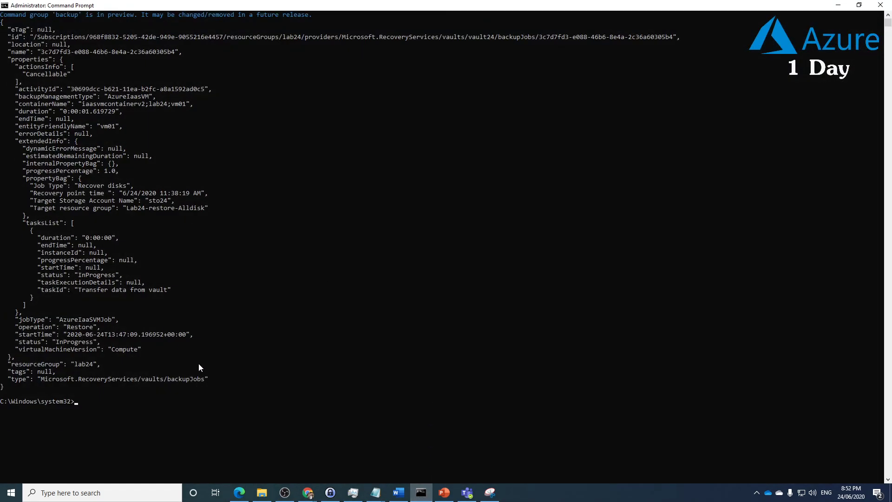
text(cls)
key(Return)
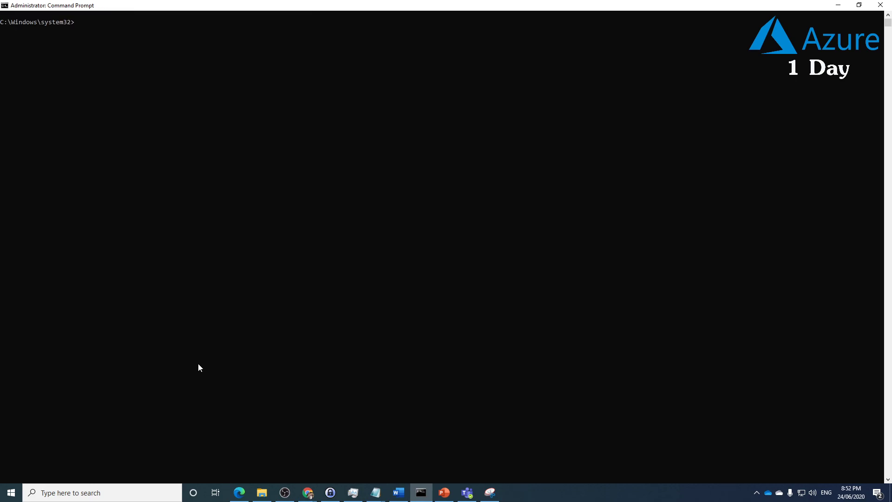
click(839, 6)
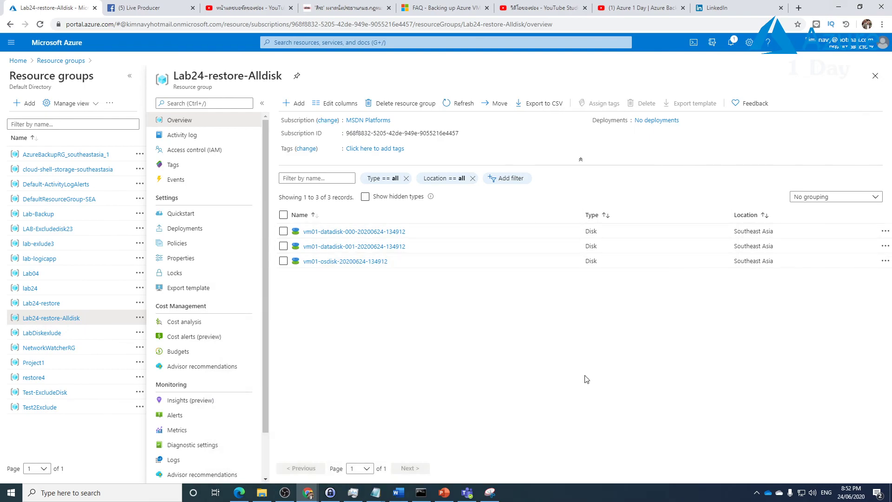
click(61, 61)
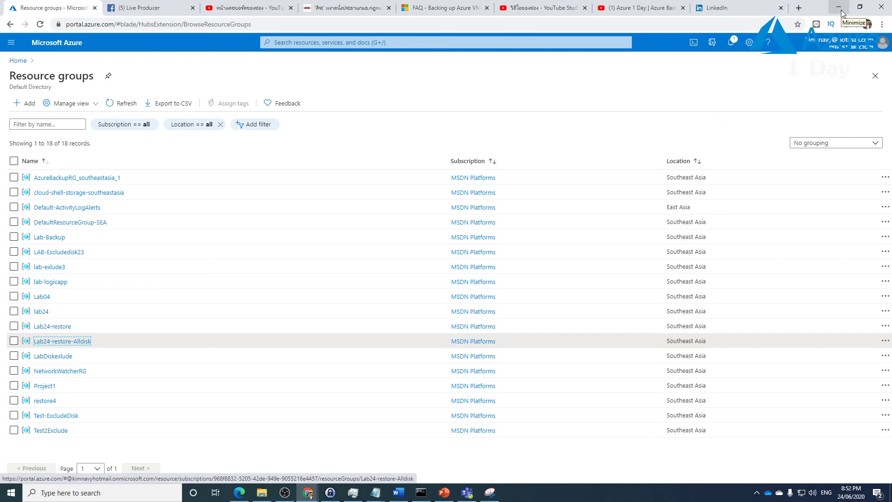
Step: Open ilikeit.info in a new browser tab and browse the articles in its Azure 1 Day category
click(800, 8)
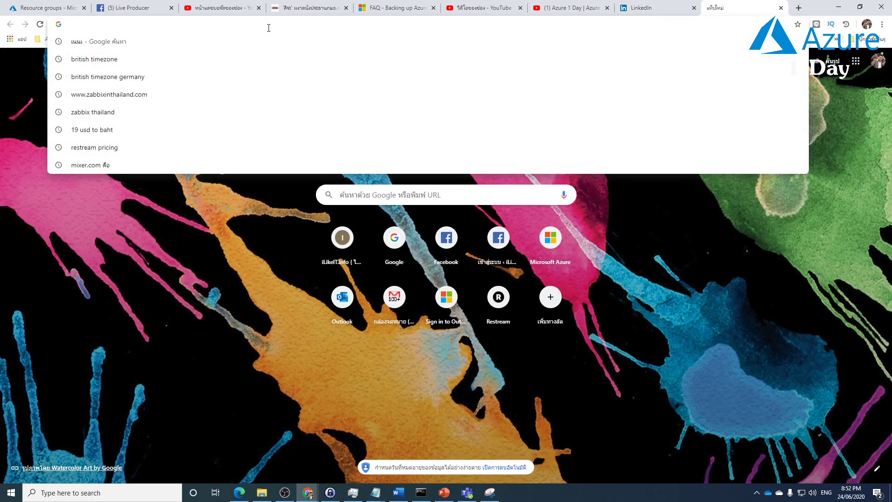
text(il)
key(Return)
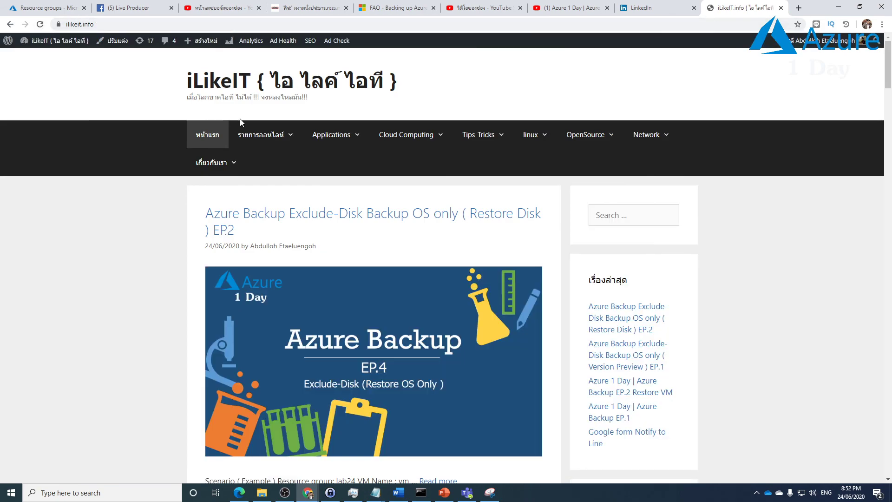
mouse_move(266, 136)
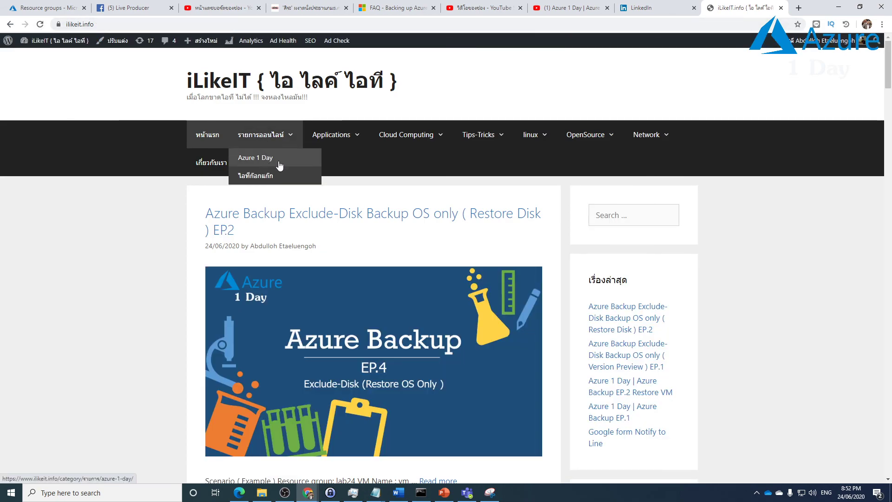
click(279, 165)
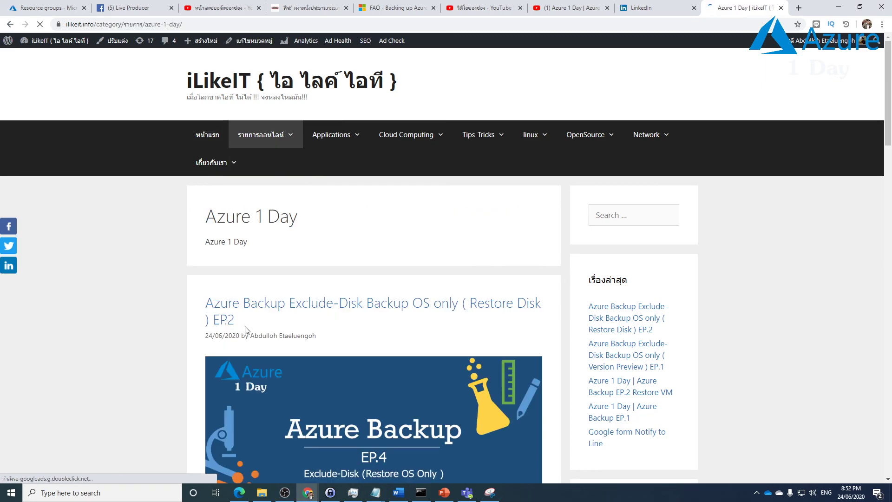
scroll(363, 310, down, 4)
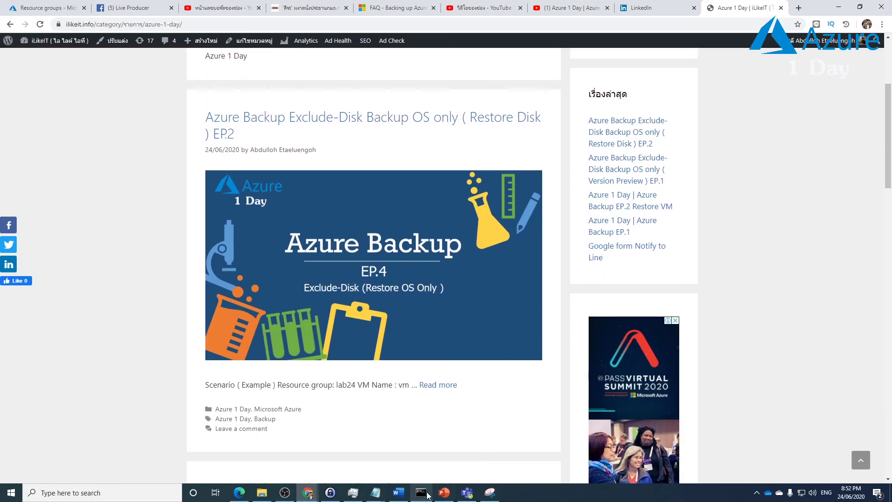